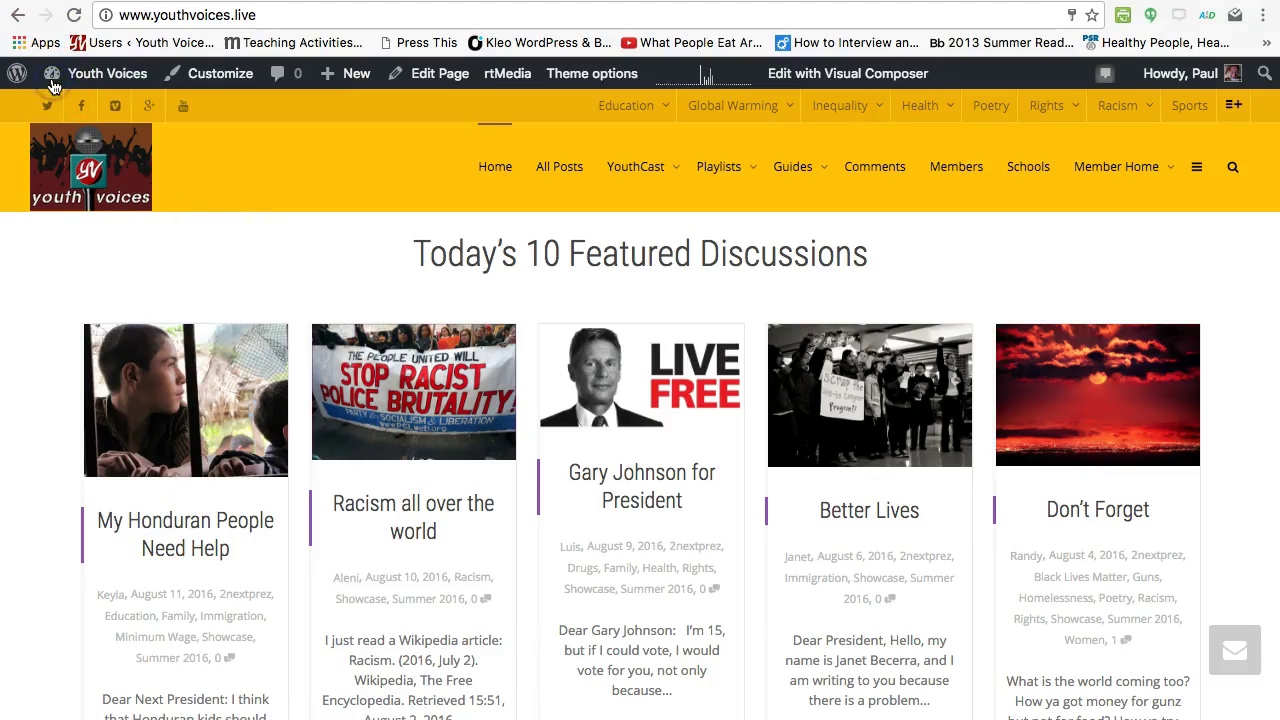
Step: Switch from the Youth Voices front page to the admin Dashboard and expand the Users menu
left_click(52, 84)
left_click(58, 112)
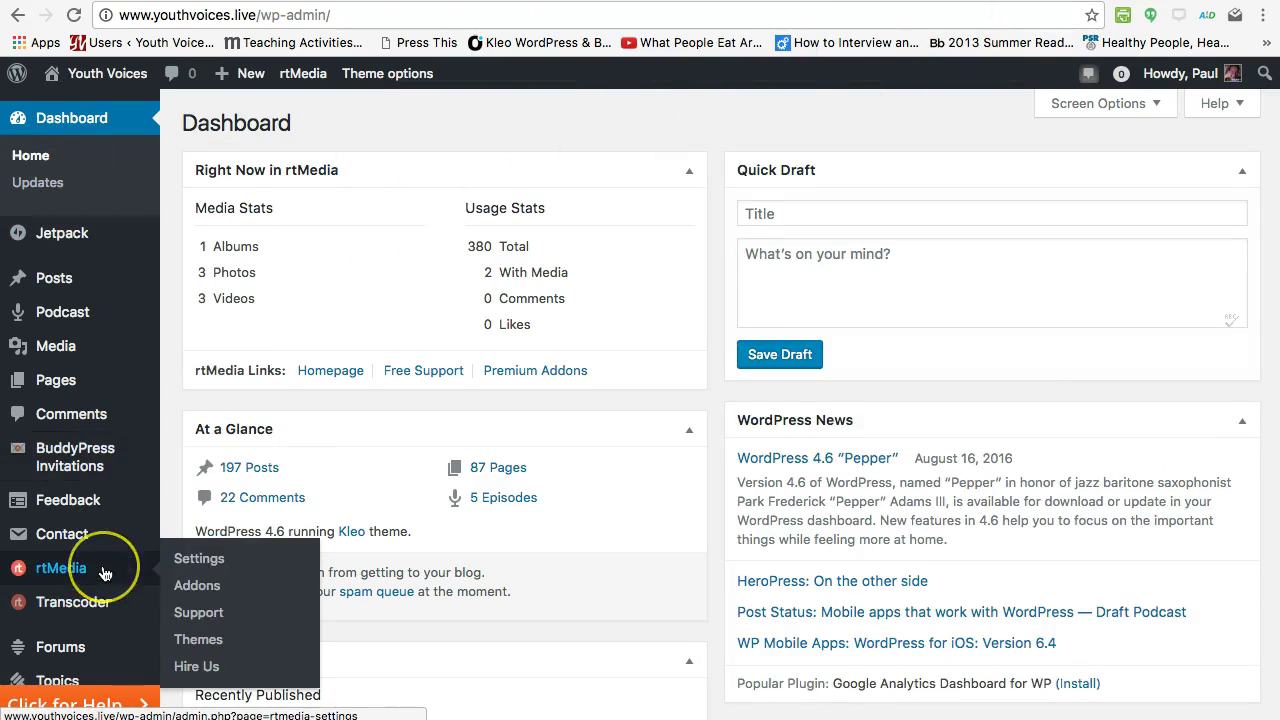
scroll(100, 571, "down", 2)
mouse_move(105, 573)
scroll(60, 575, "down", 7)
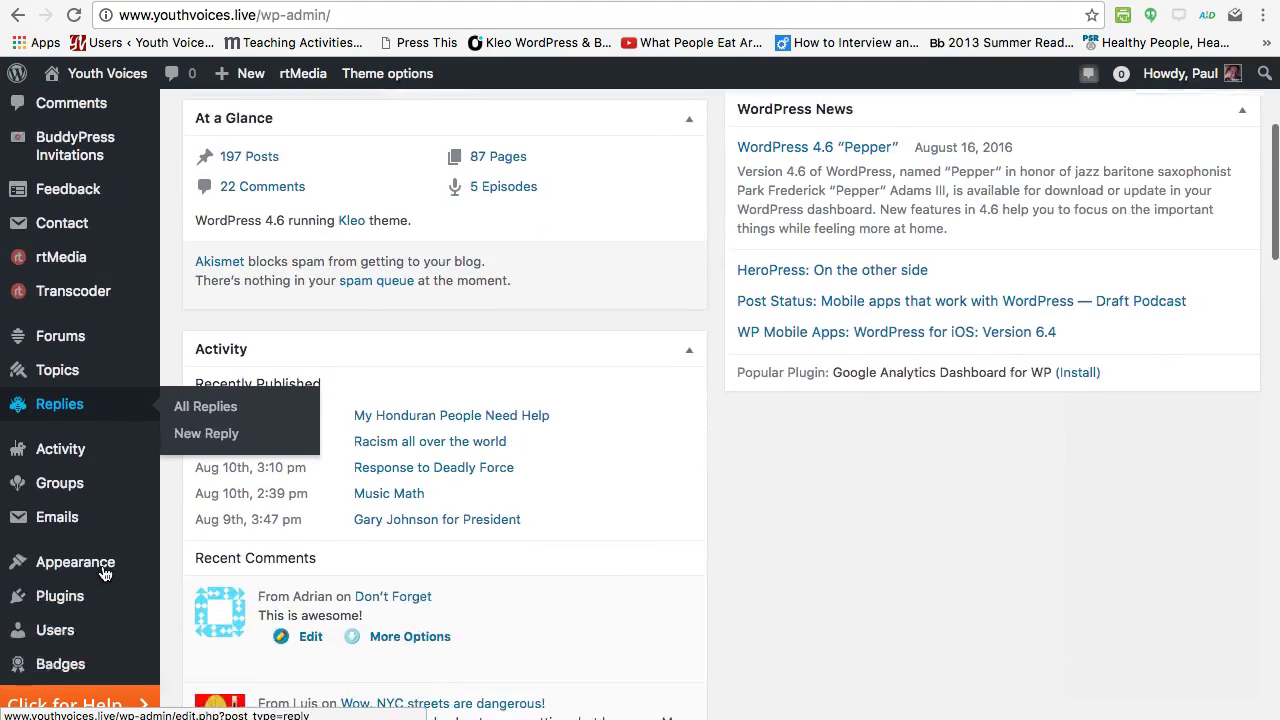
left_click(53, 588)
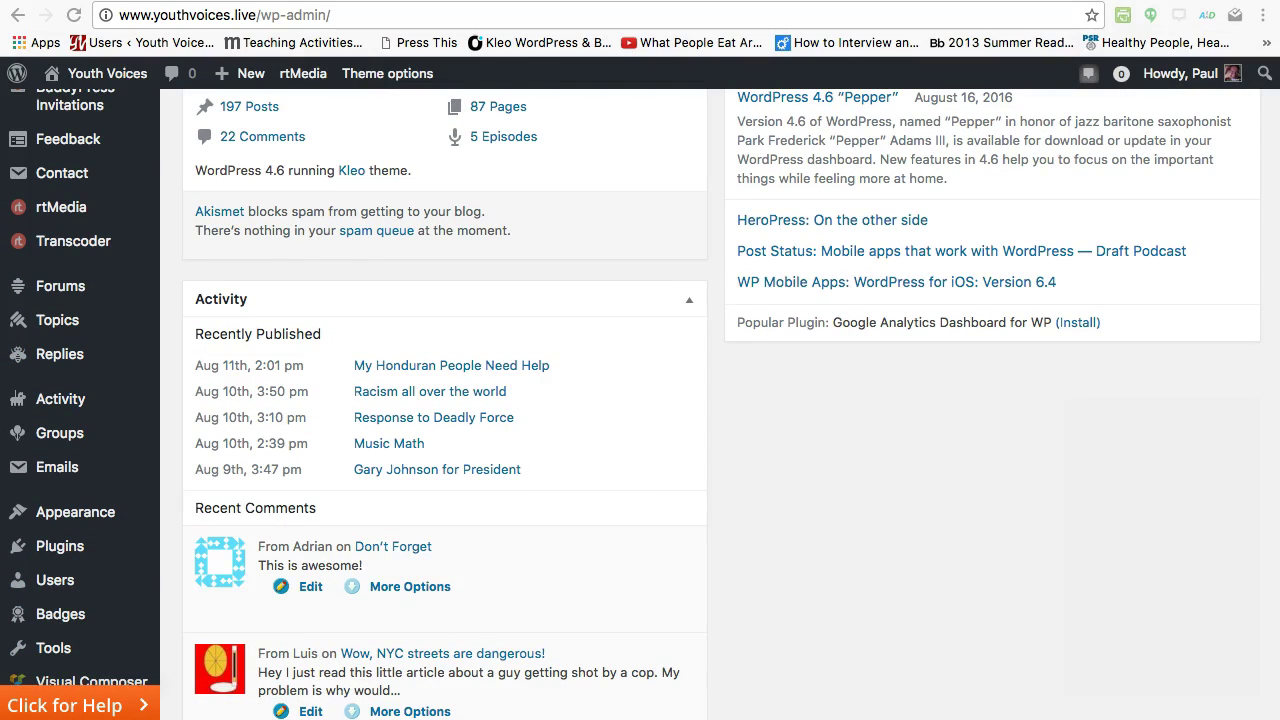
Step: Open Users > All Users and sort by the Registered column, newest first
left_click(58, 582)
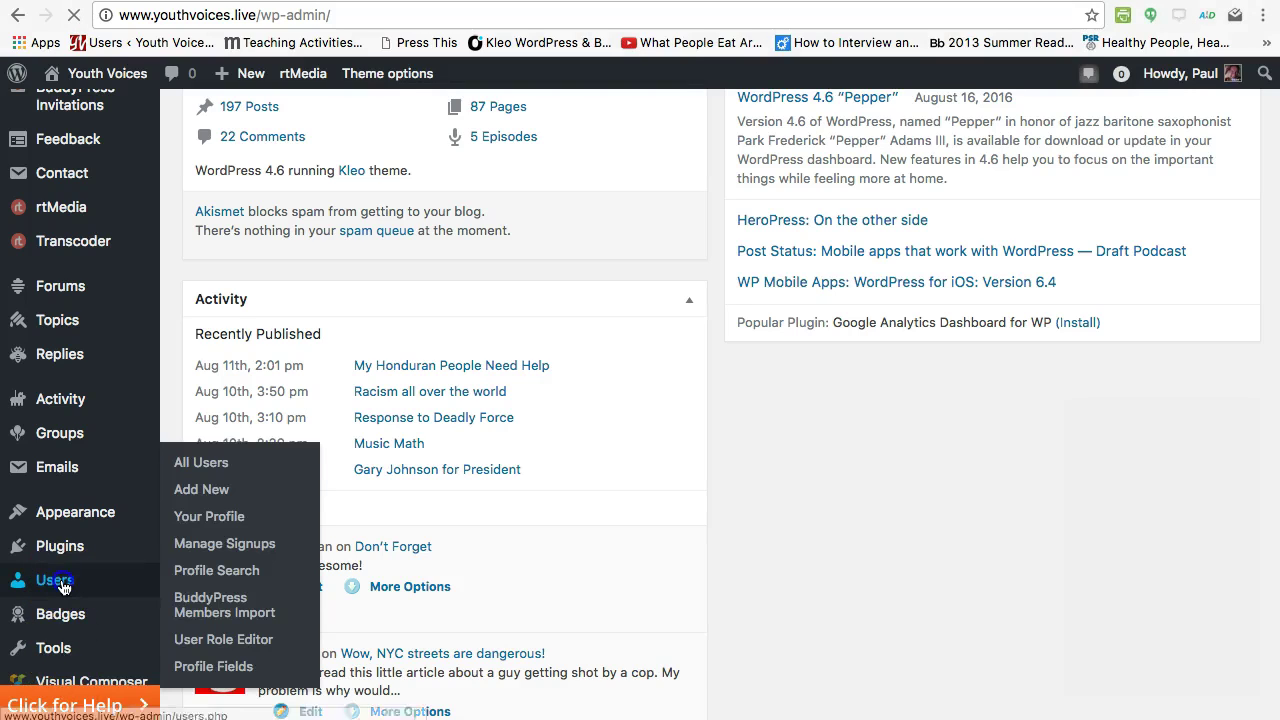
left_click(208, 464)
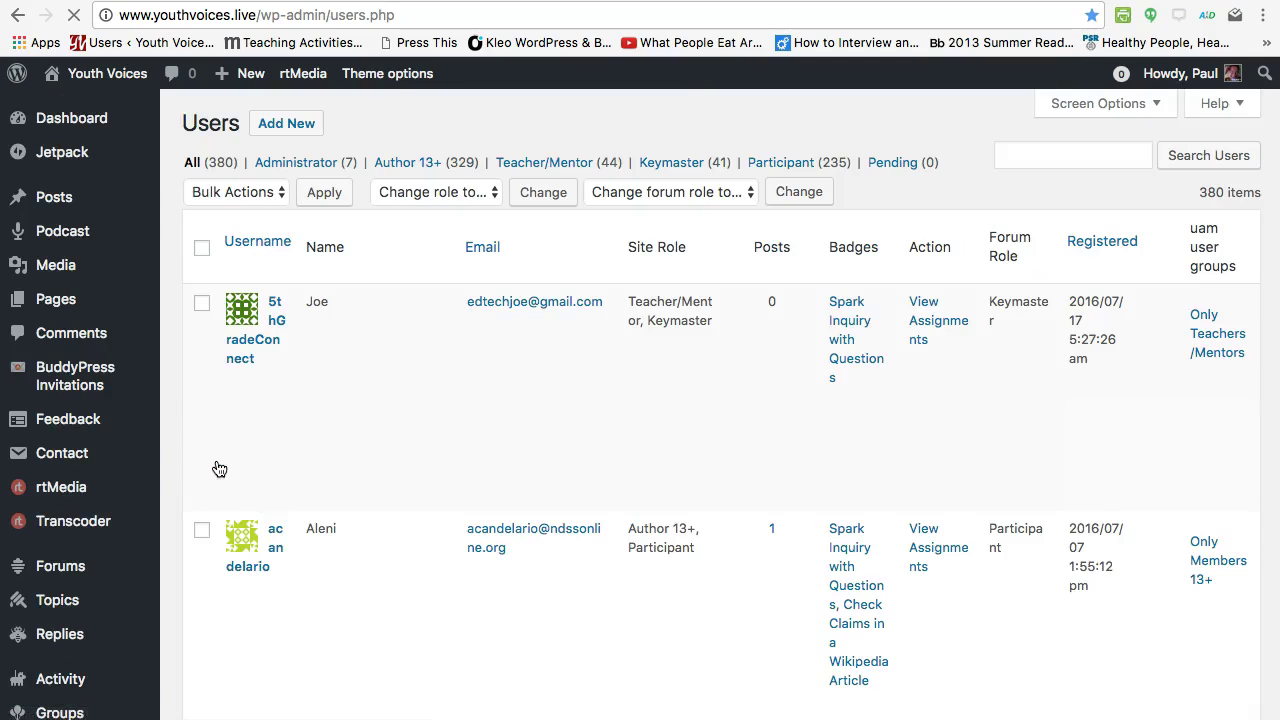
left_click(1093, 247)
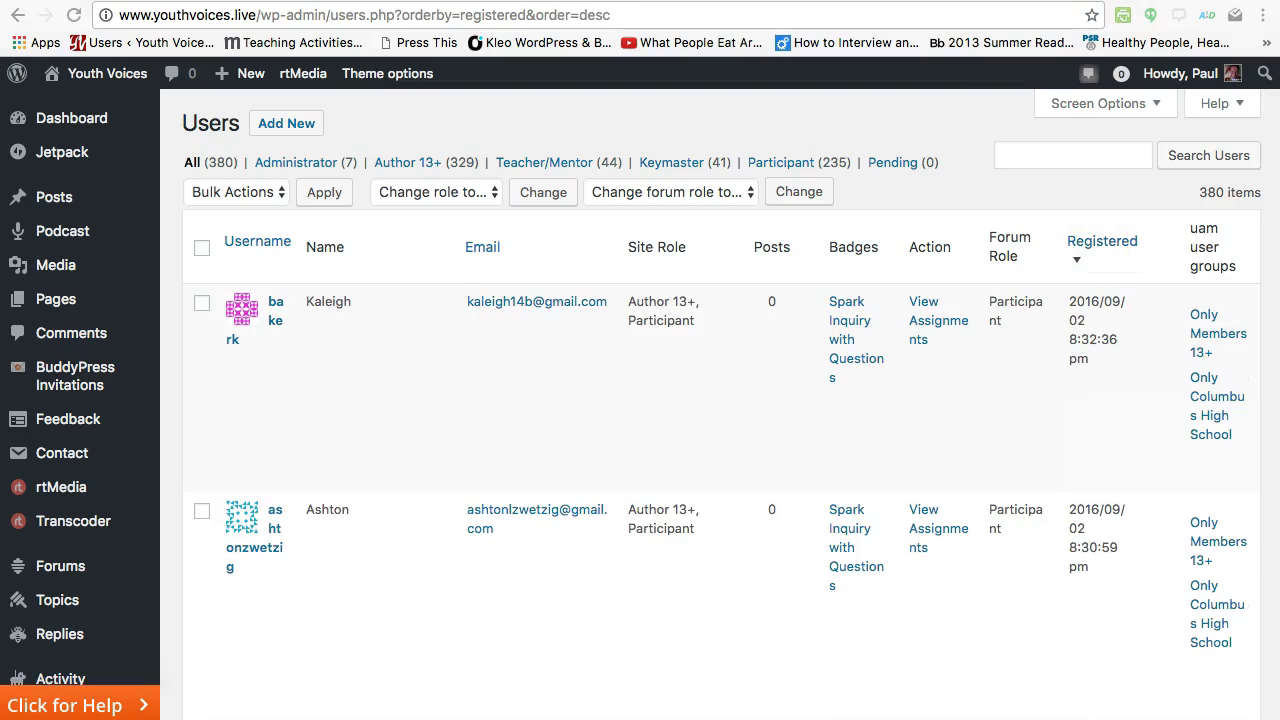
Step: Search the users list for a student by name
left_click(1019, 158)
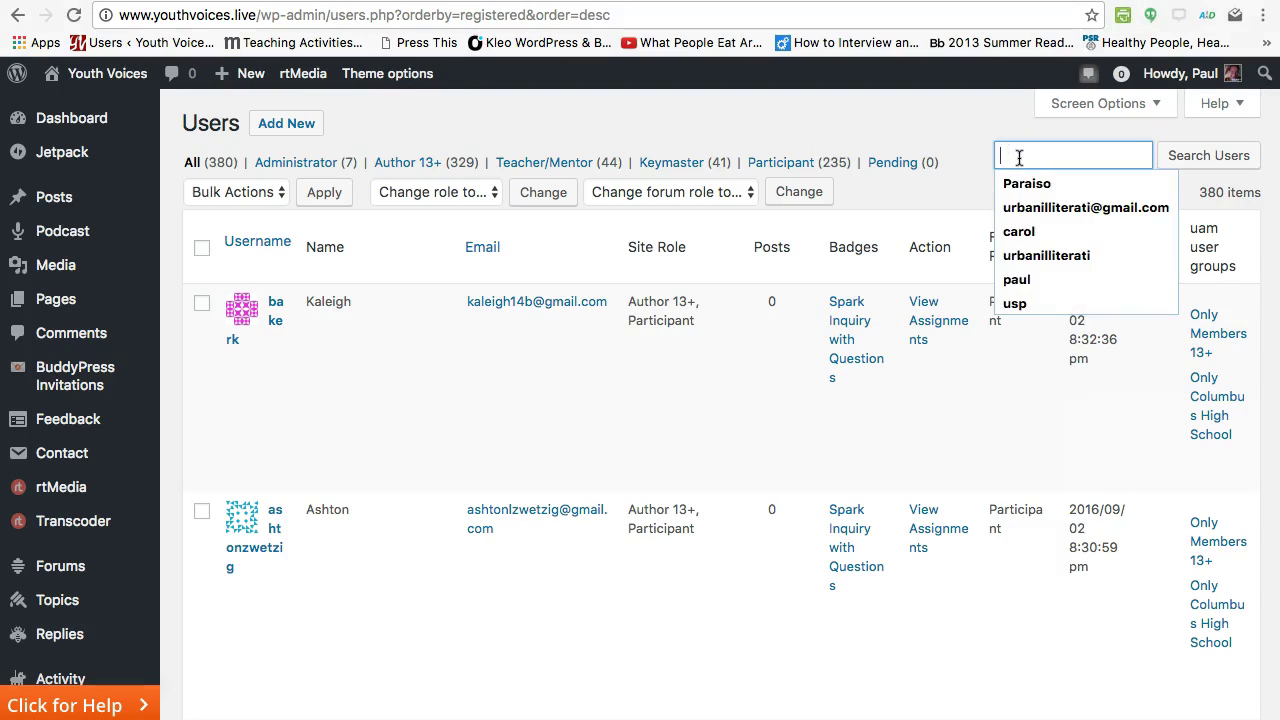
type("carol")
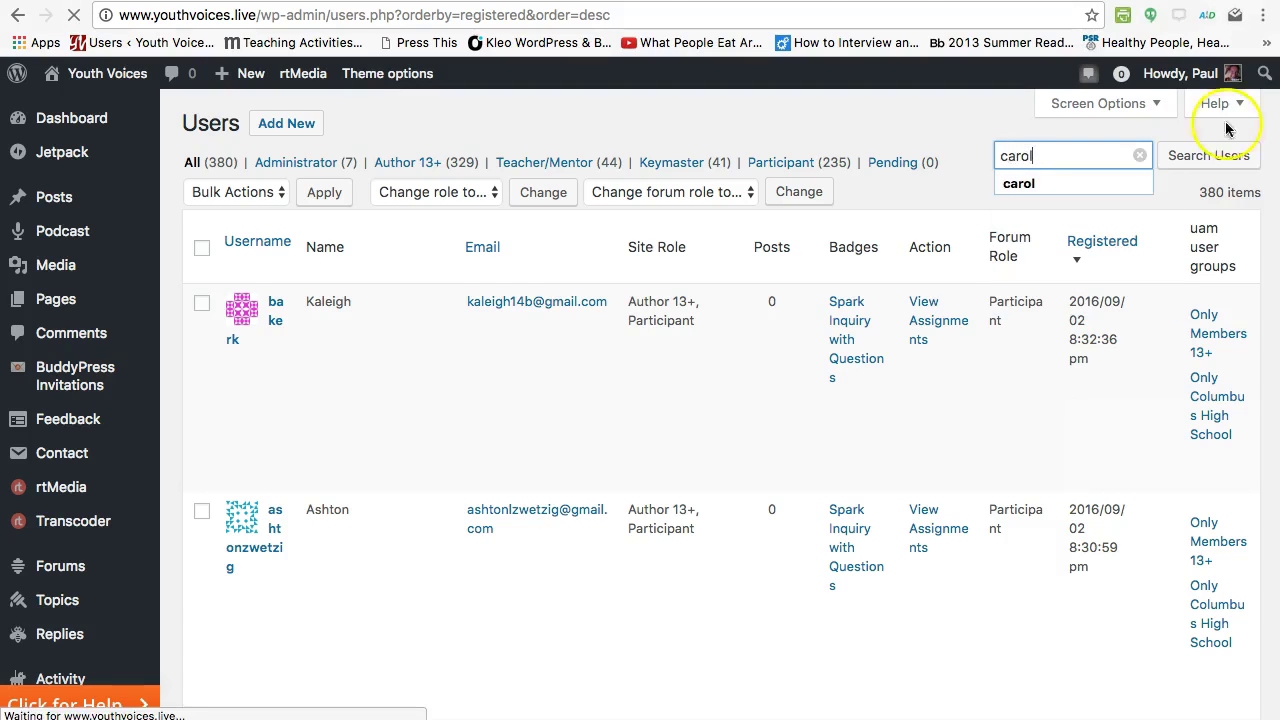
left_click(1205, 160)
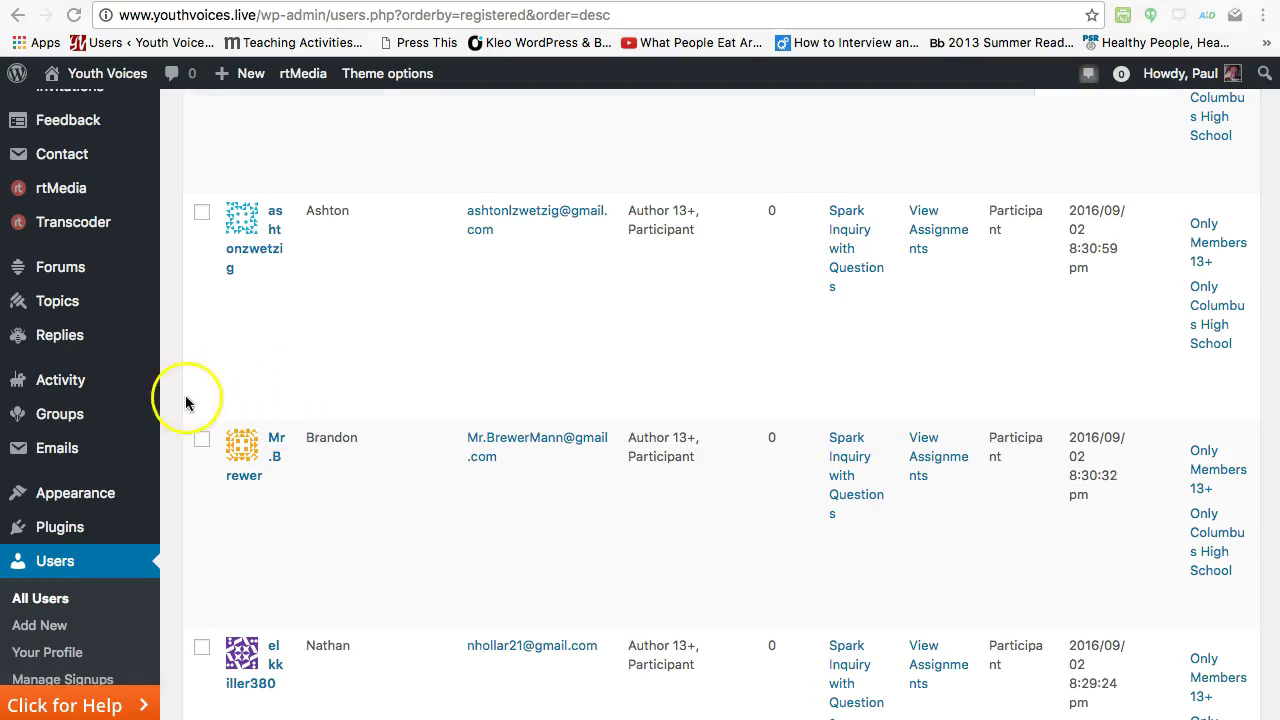
scroll(380, 520, "up", 3)
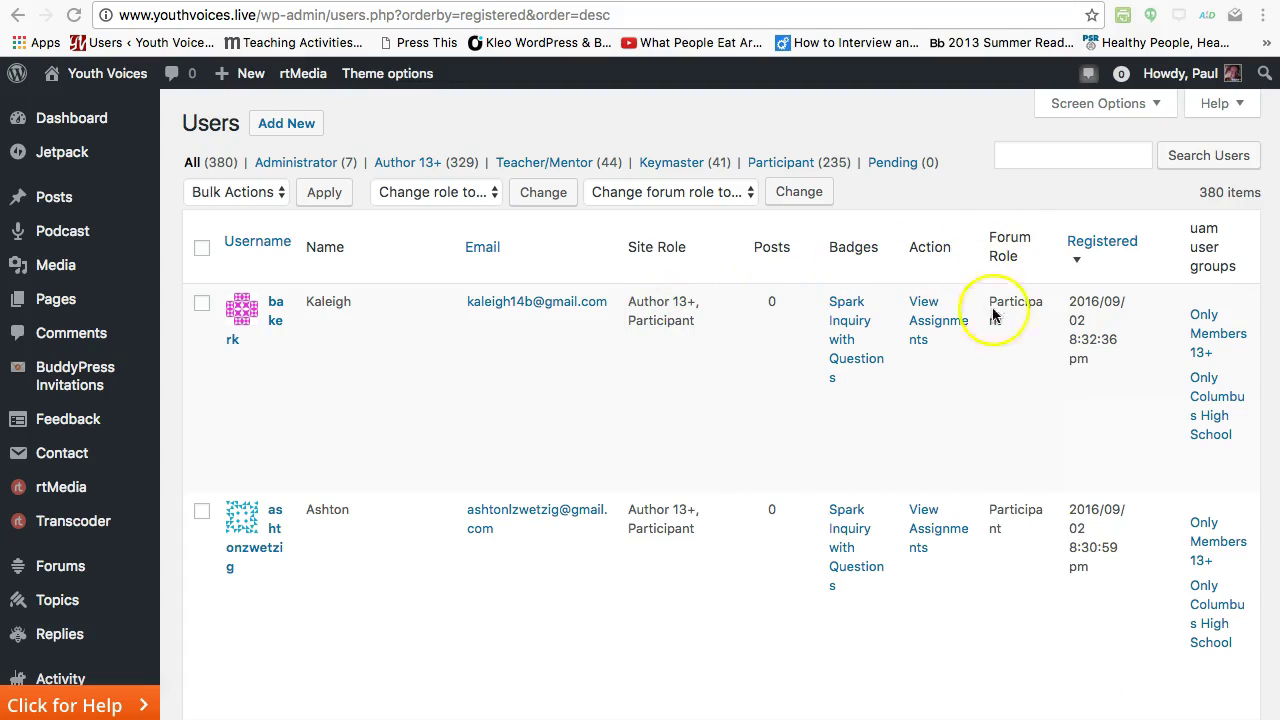
Step: Scroll the sorted list to the newest student with Badges None and no forum role
scroll(1163, 295, "down", 1)
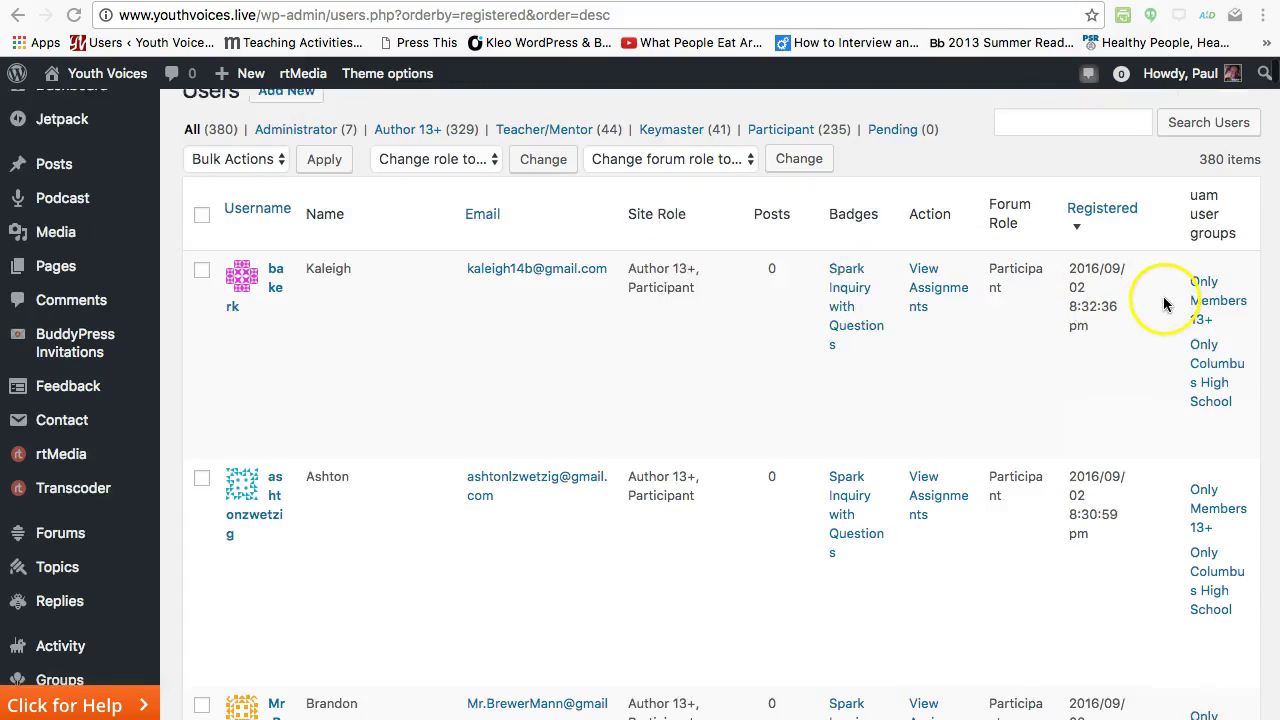
scroll(1163, 304, "down", 1)
scroll(720, 400, "up", 2)
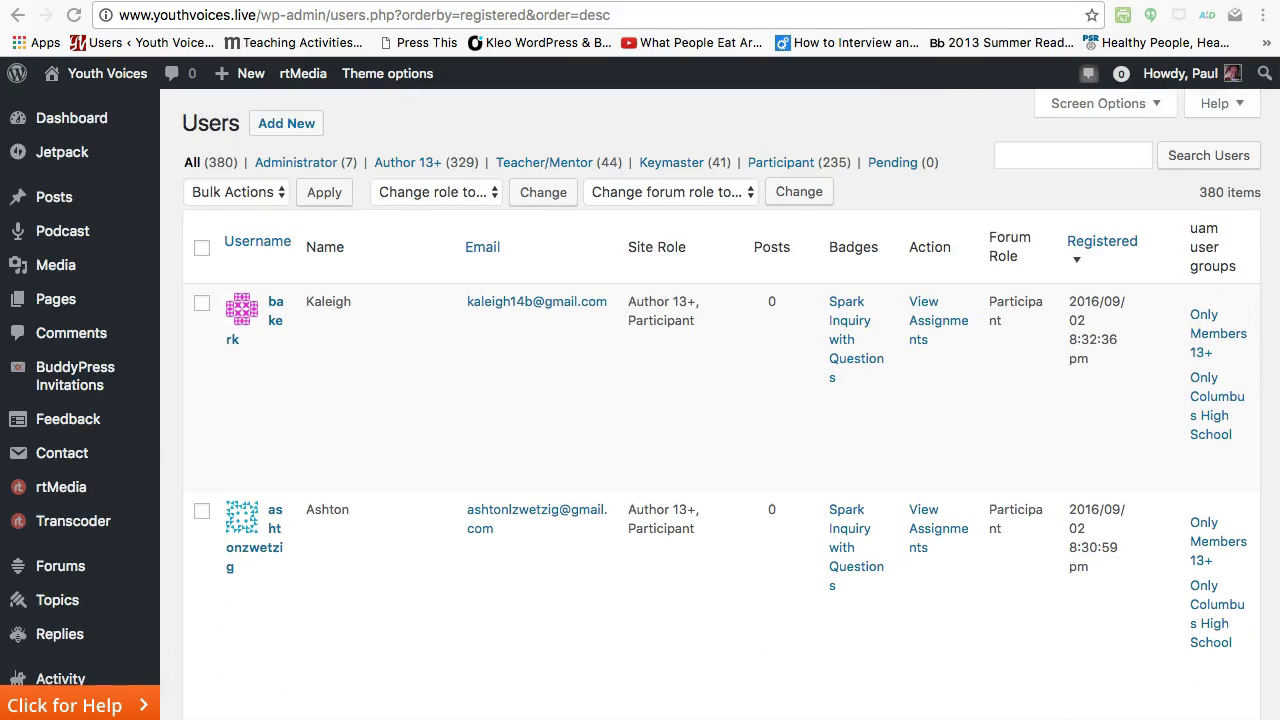
scroll(253, 540, "down", 10)
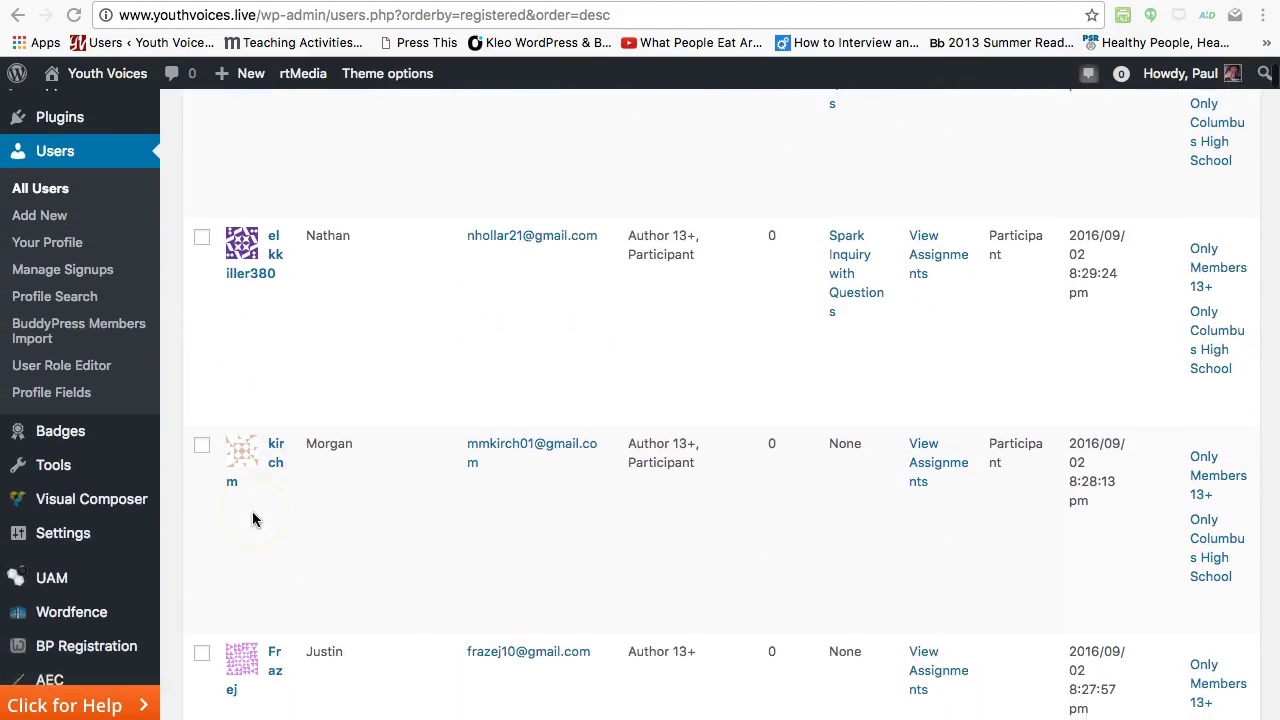
scroll(253, 515, "down", 2)
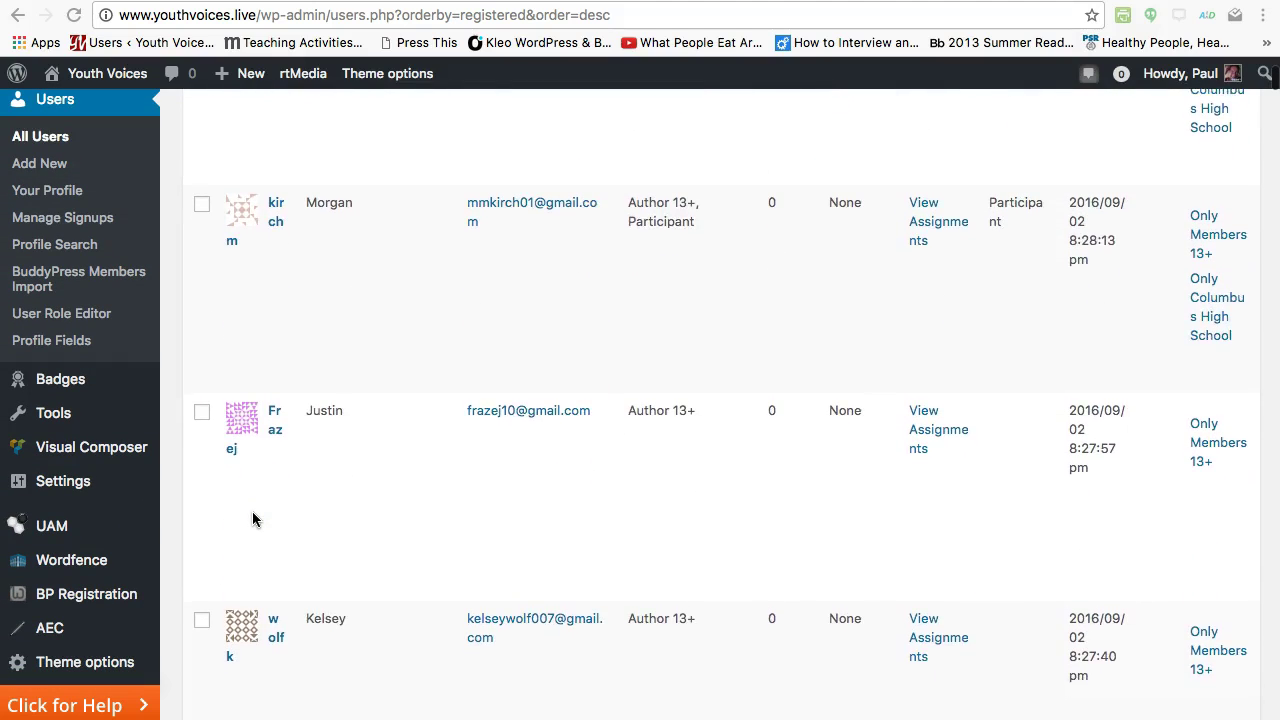
scroll(253, 515, "down", 1)
scroll(253, 518, "down", 2)
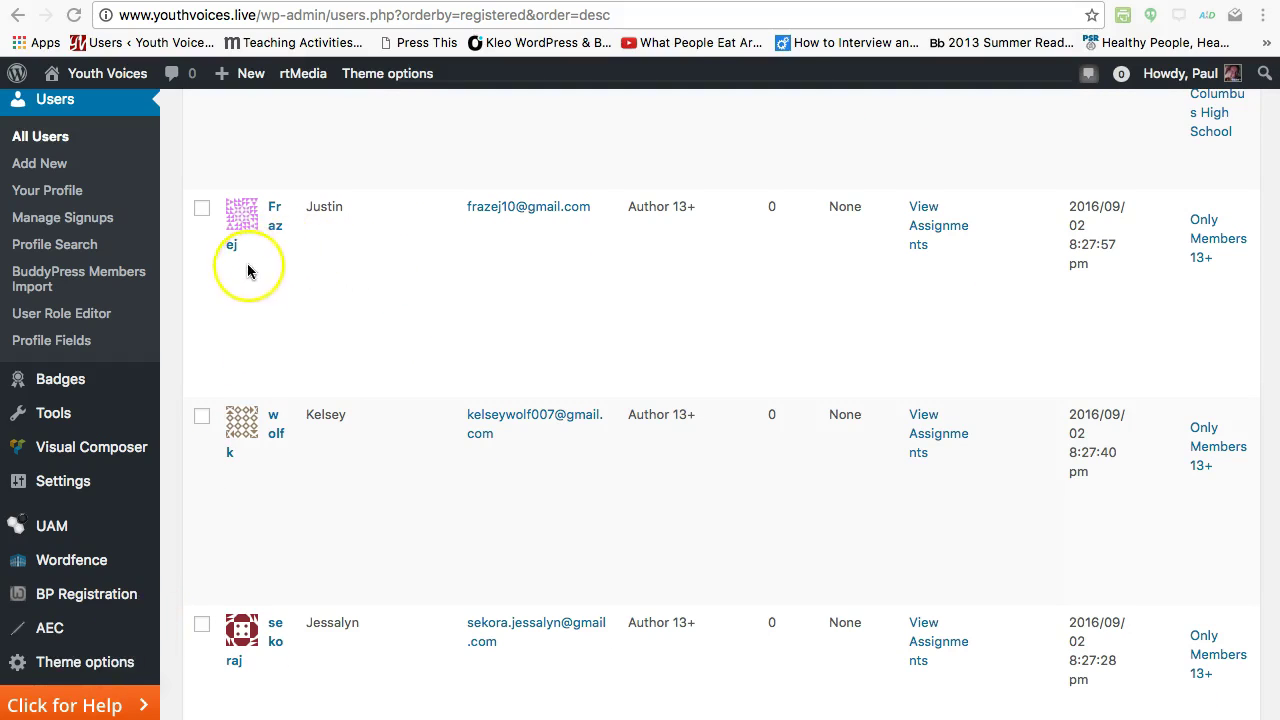
Step: In the student's Extended profile, confirm School 'Columbus High School' and City, then Update Profile
left_click(243, 295)
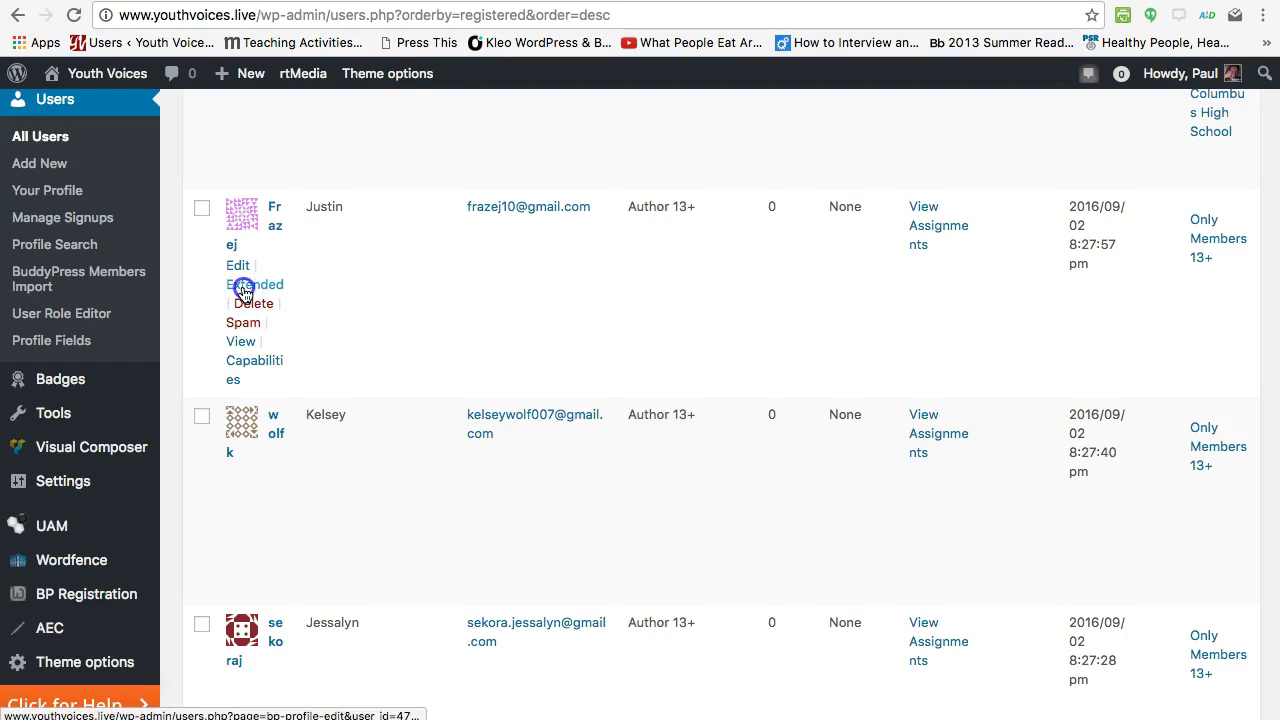
left_click(244, 289)
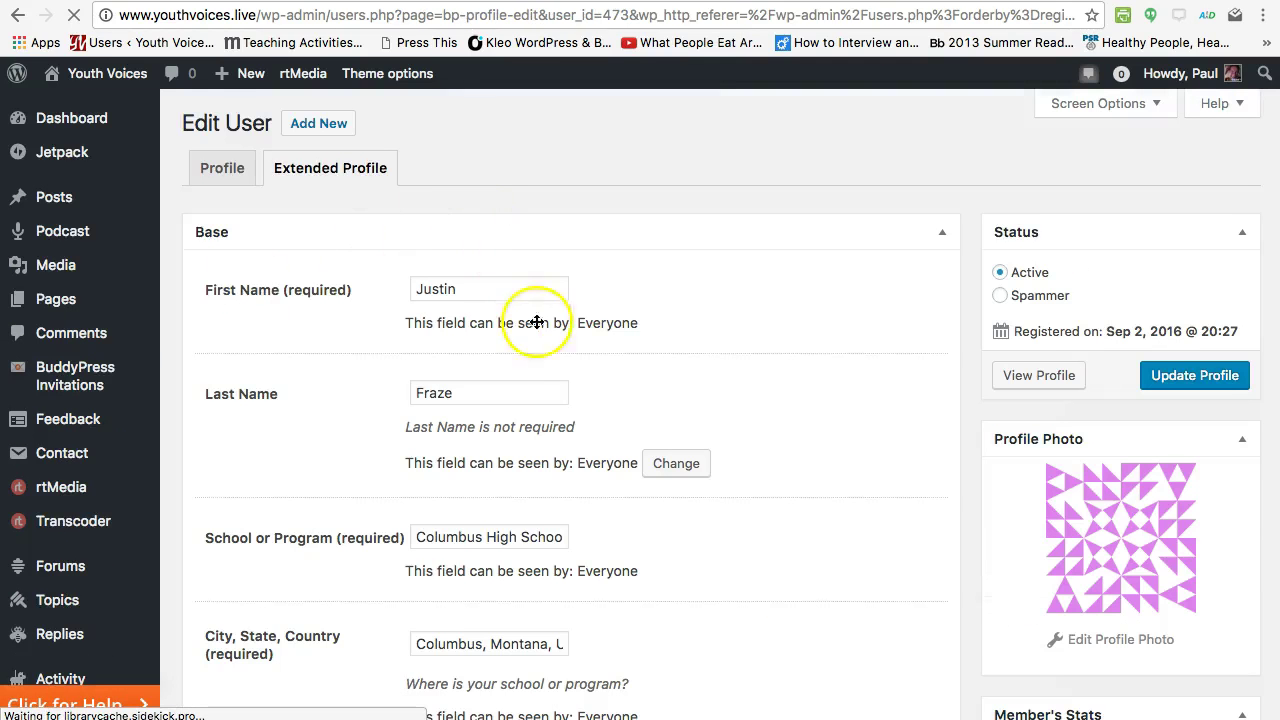
scroll(537, 334, "down", 3)
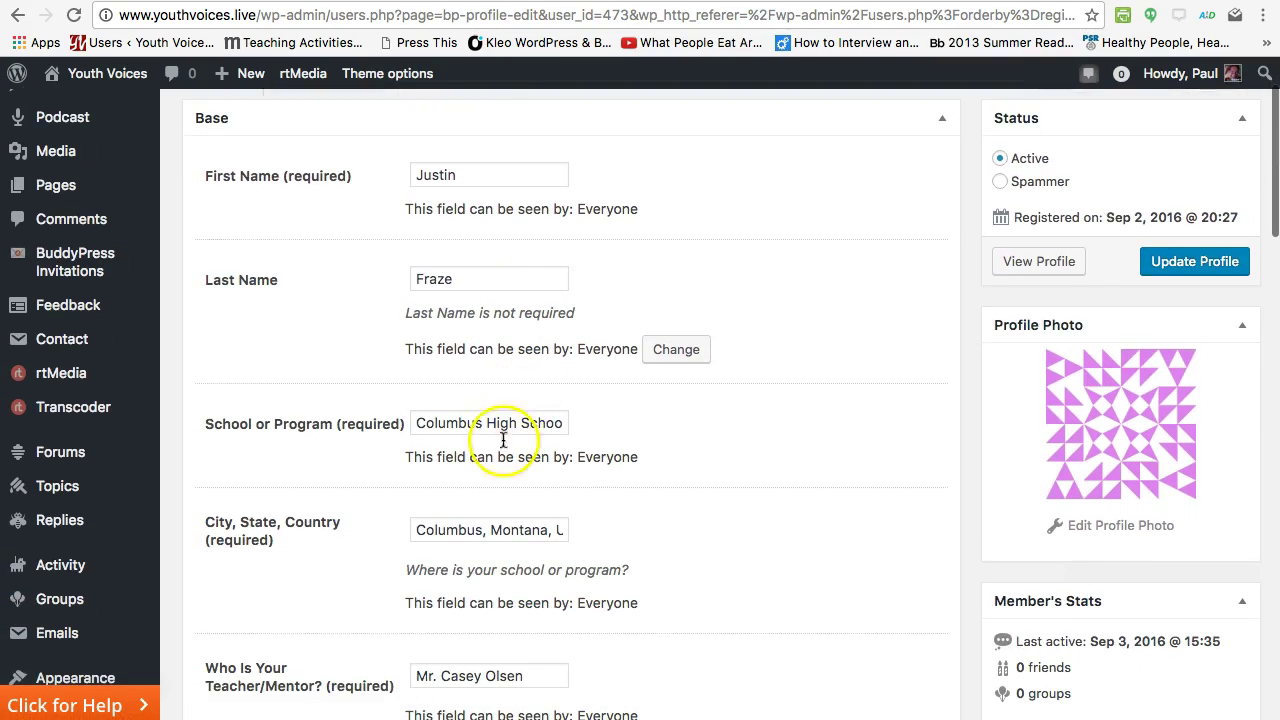
left_click(412, 423)
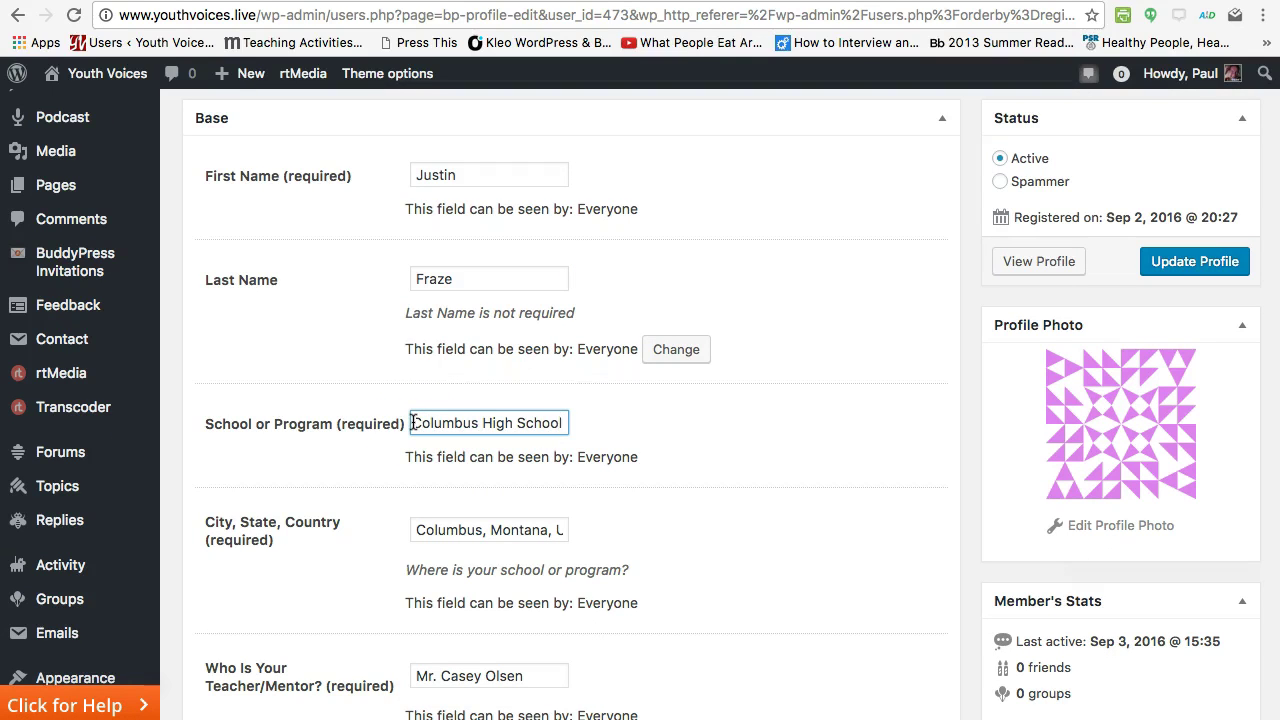
left_click(503, 529)
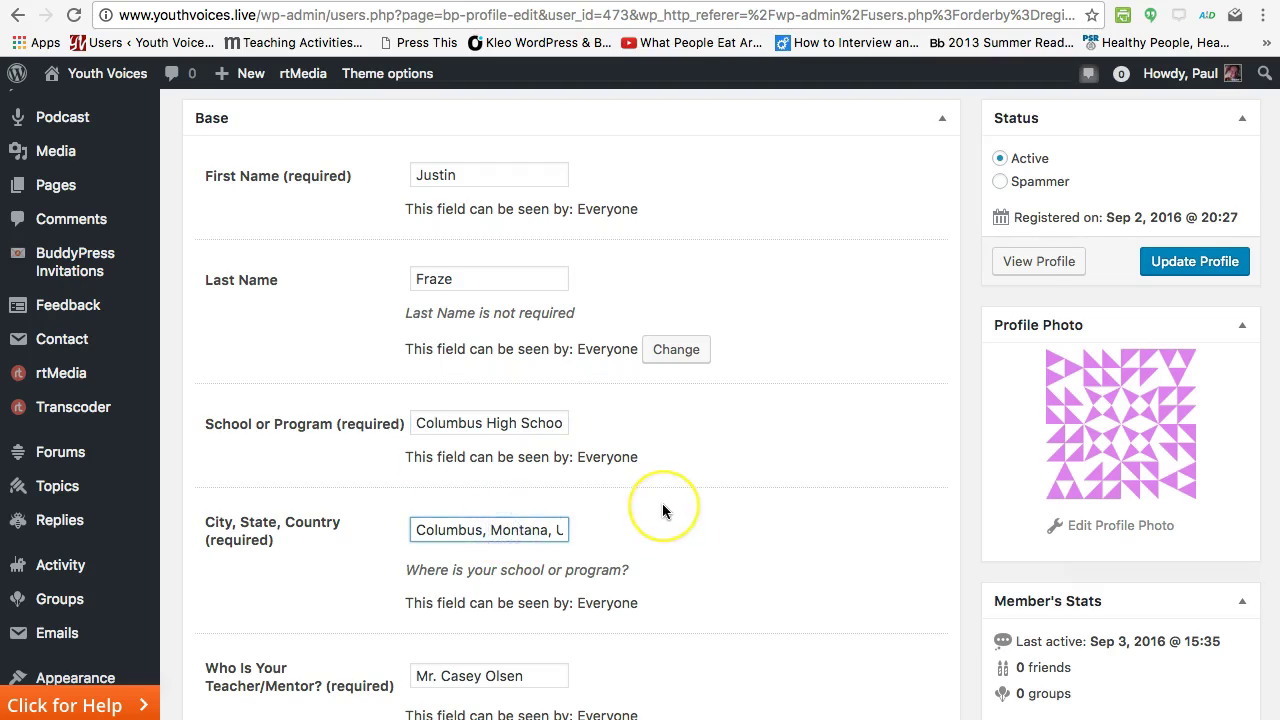
scroll(662, 504, "down", 10)
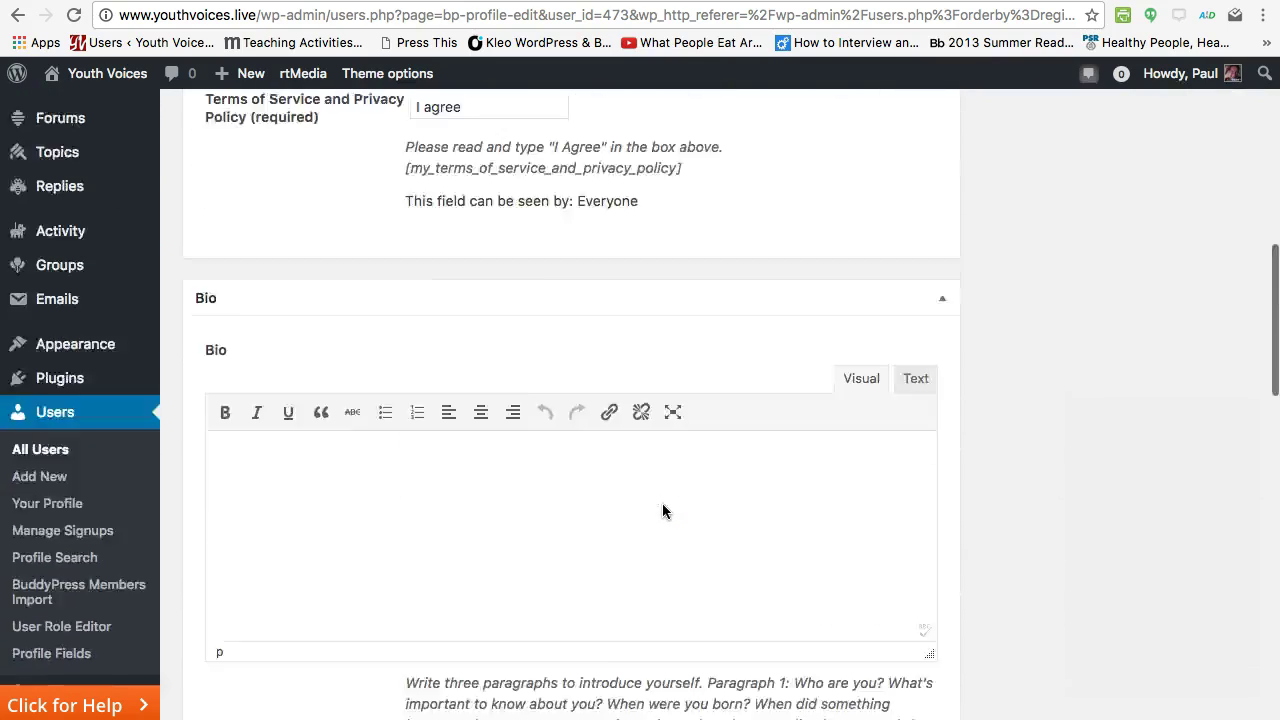
scroll(662, 512, "up", 9)
left_click(1205, 196)
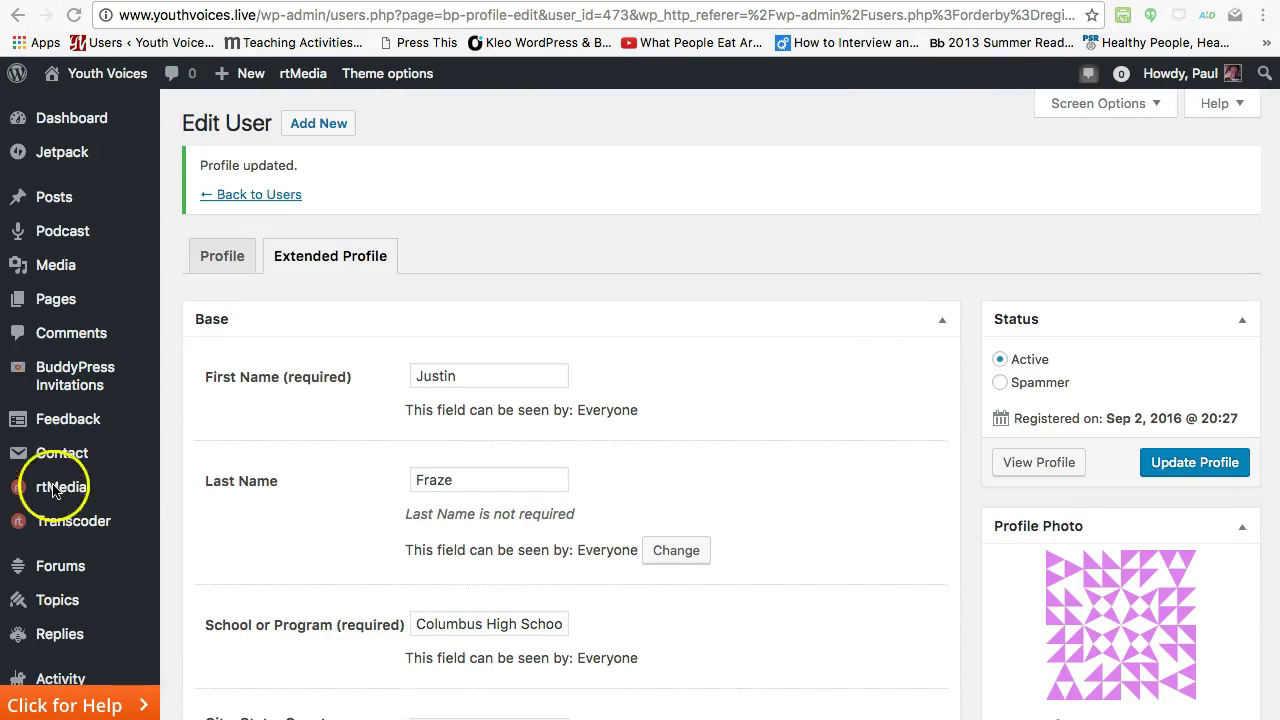
Step: On the student's Profile tab, tick the 'Spark Inquiry with Questions' badge under User Badges
left_click(225, 258)
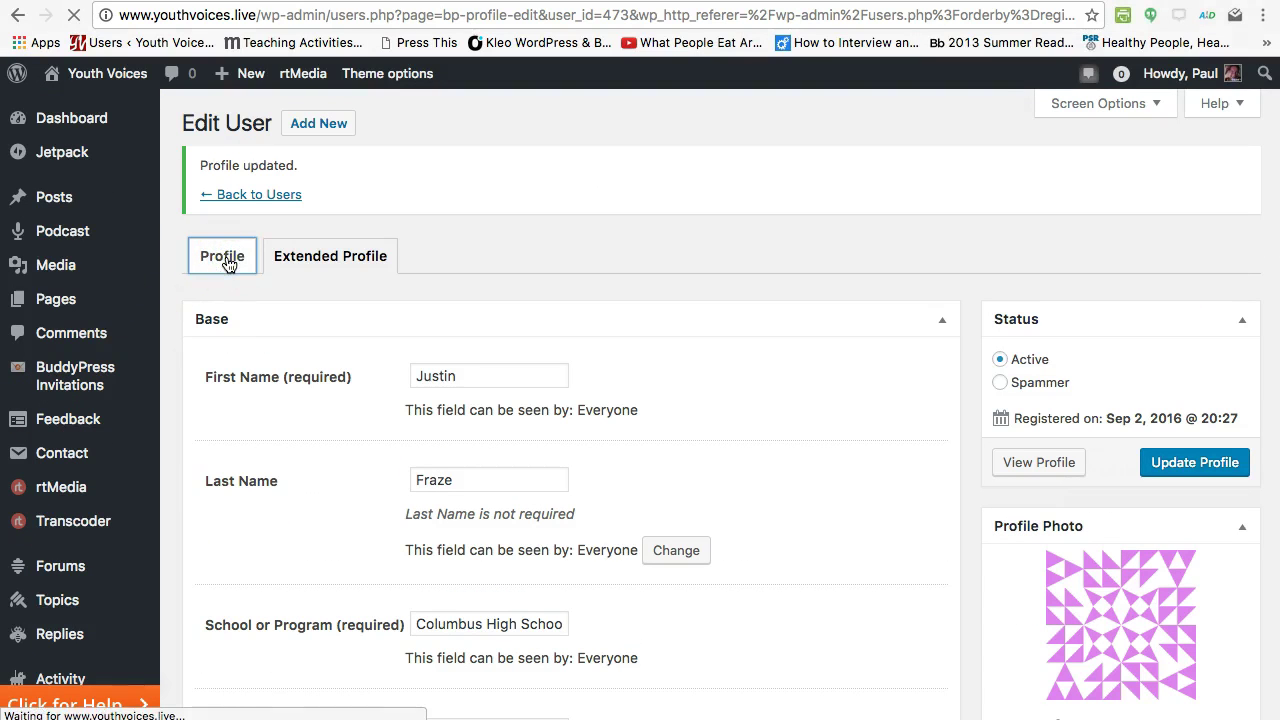
scroll(229, 264, "down", 2)
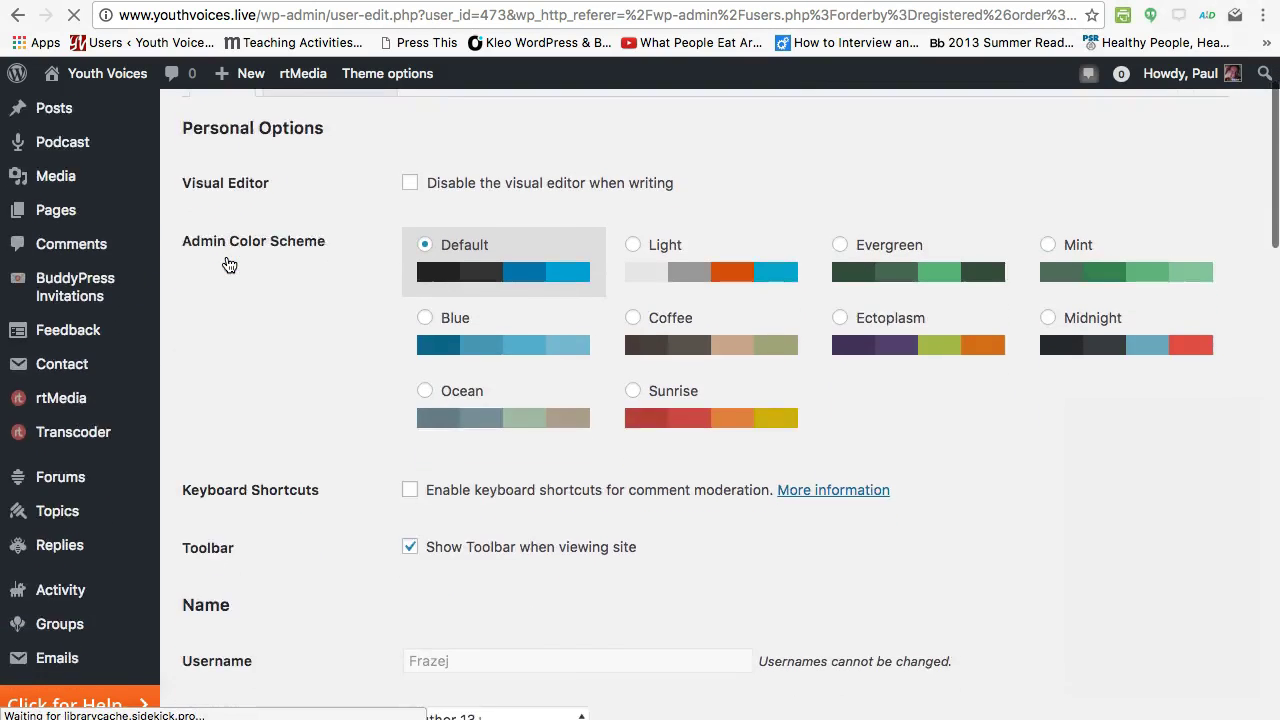
scroll(229, 264, "down", 8)
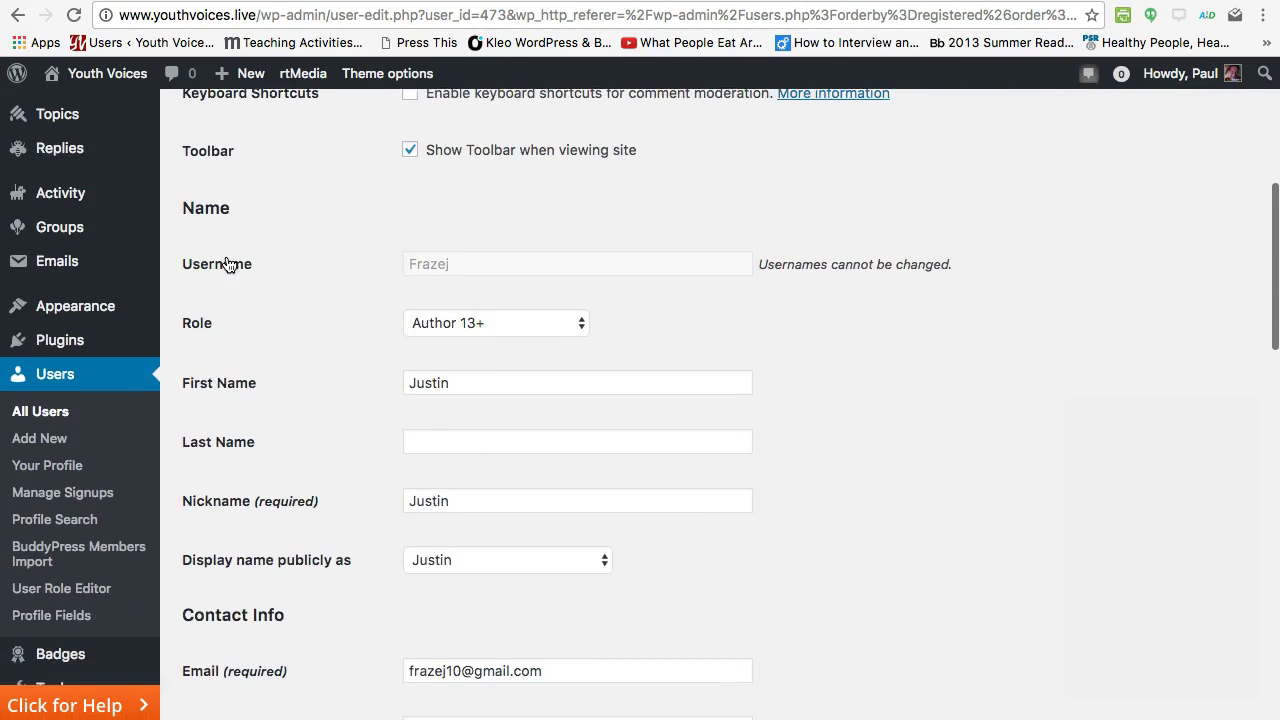
scroll(229, 264, "down", 1)
left_click(451, 345)
scroll(451, 392, "down", 3)
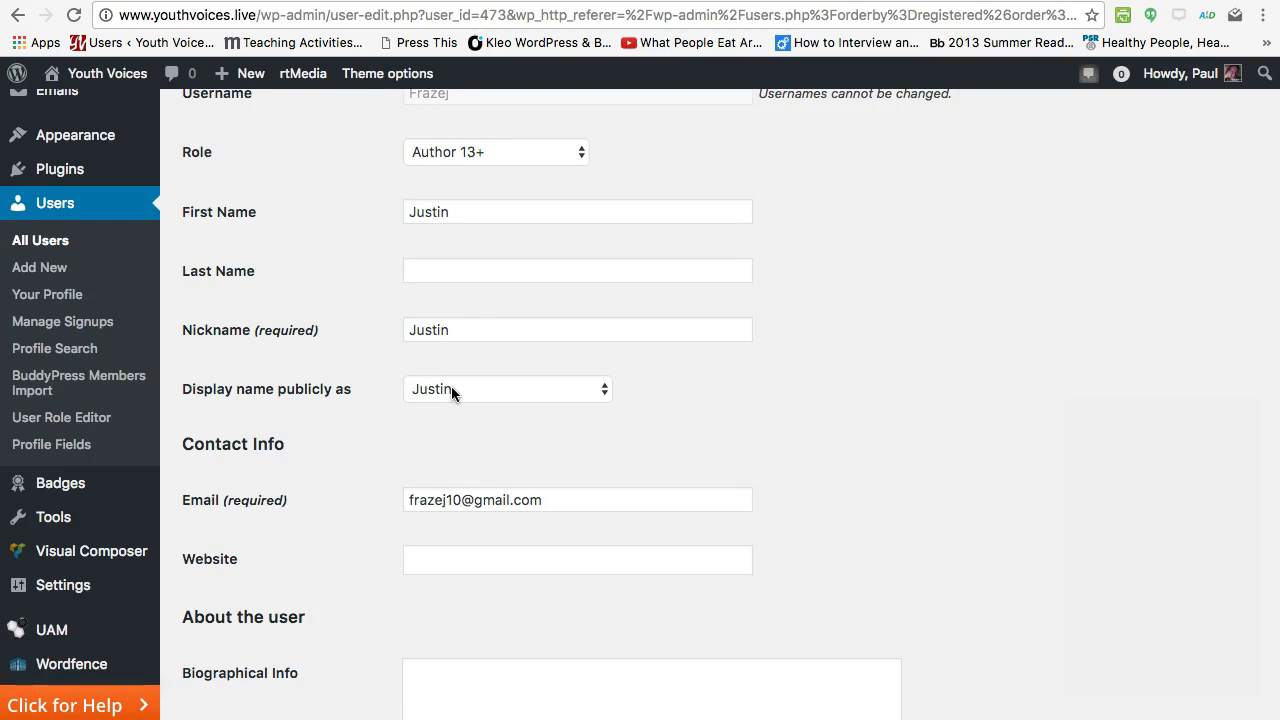
scroll(464, 354, "down", 6)
scroll(464, 362, "down", 10)
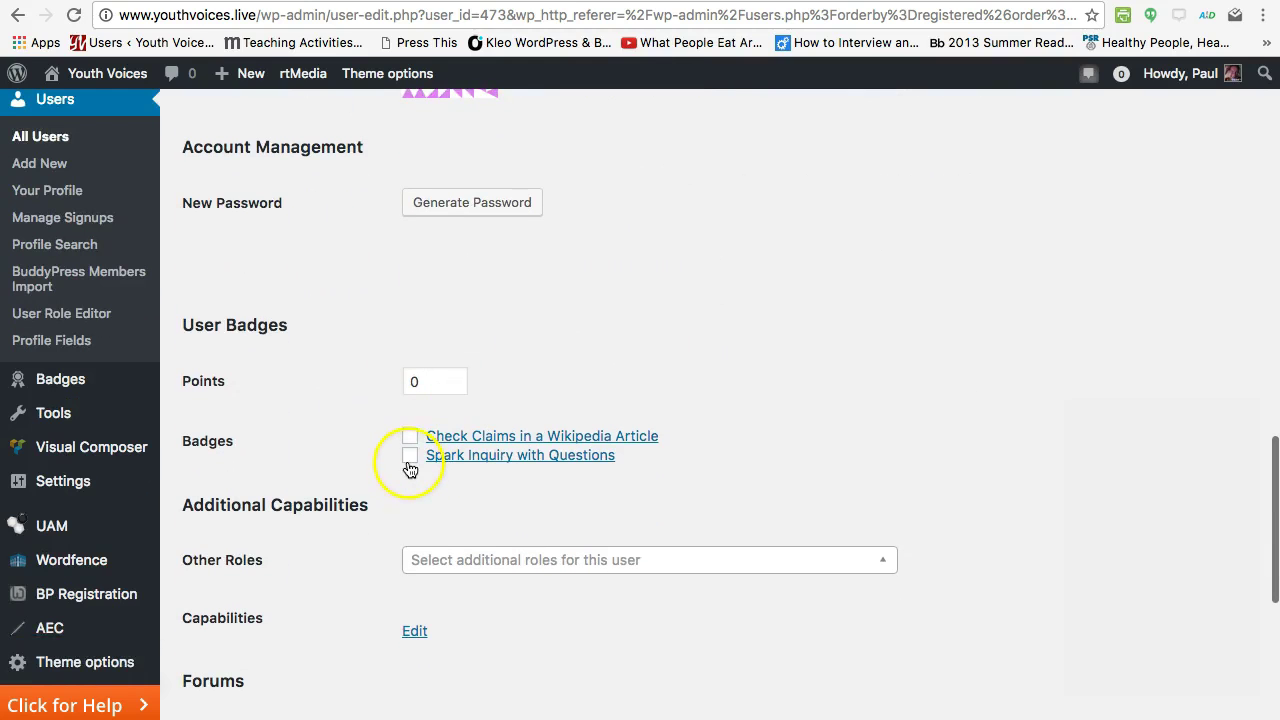
left_click(409, 461)
Step: Choose Participant as forum role, tick the Only Columbus High School group, and Update User
scroll(365, 436, "down", 8)
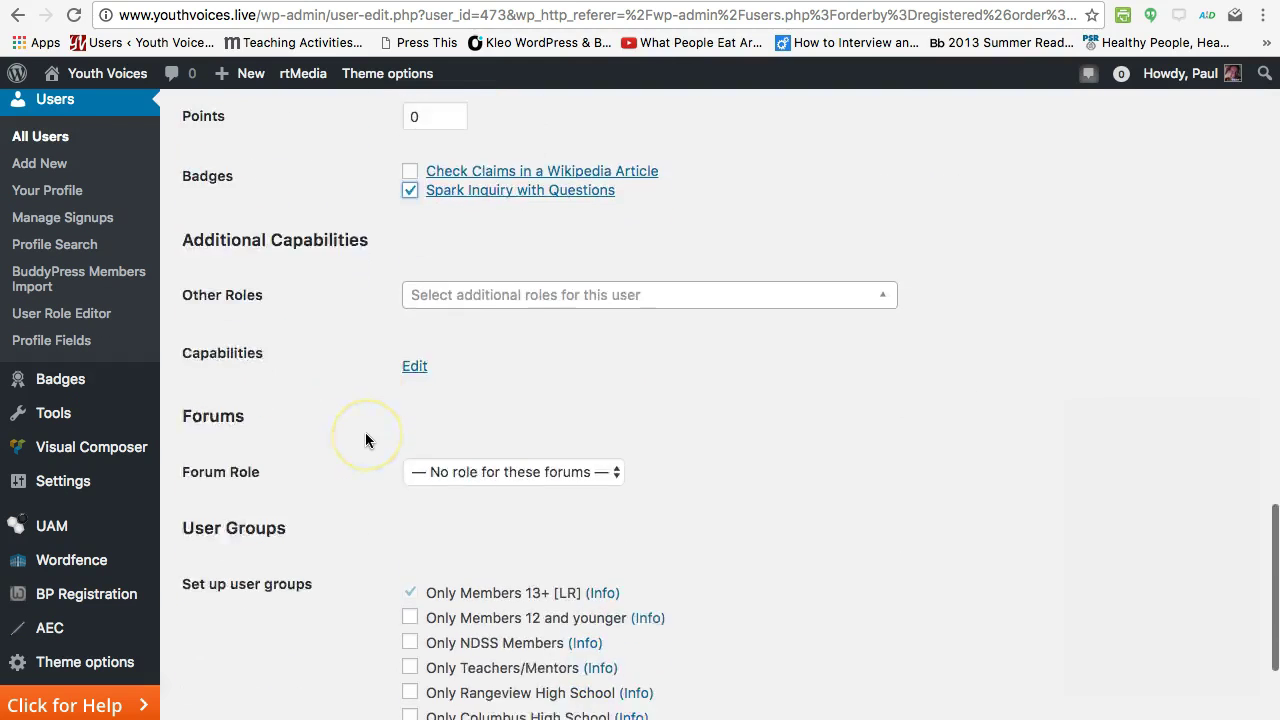
scroll(365, 440, "down", 2)
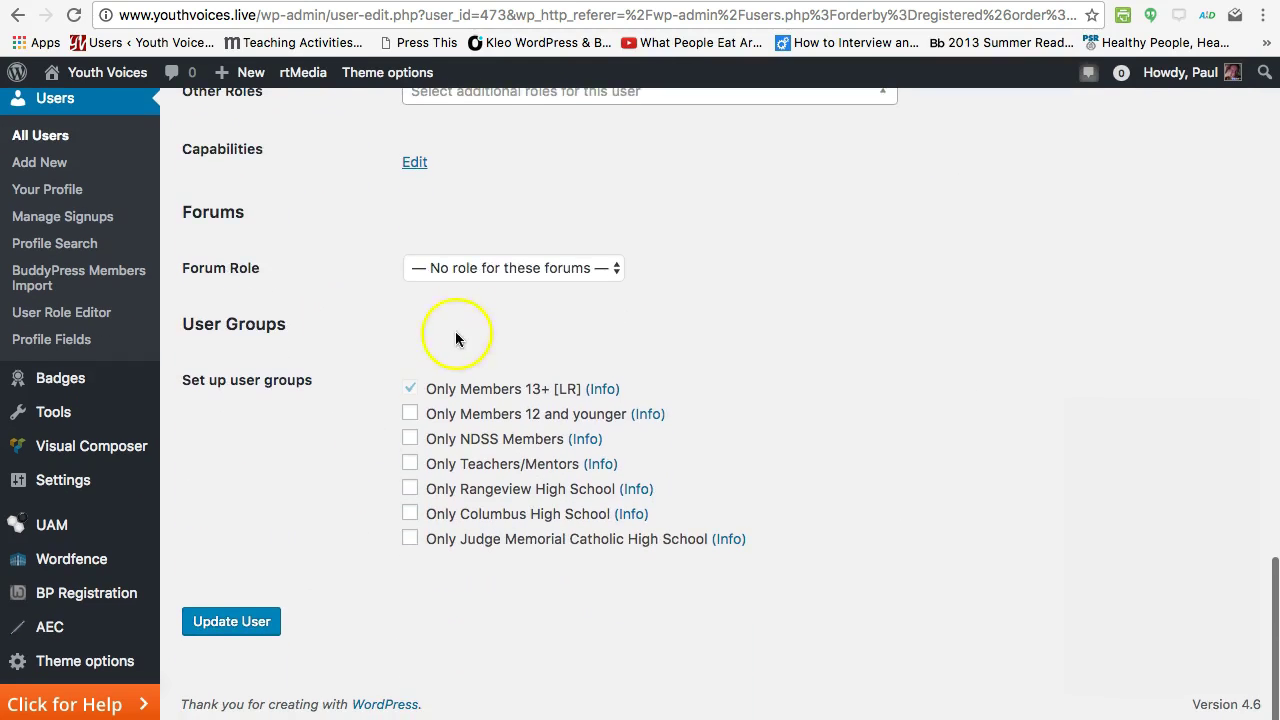
left_click(512, 274)
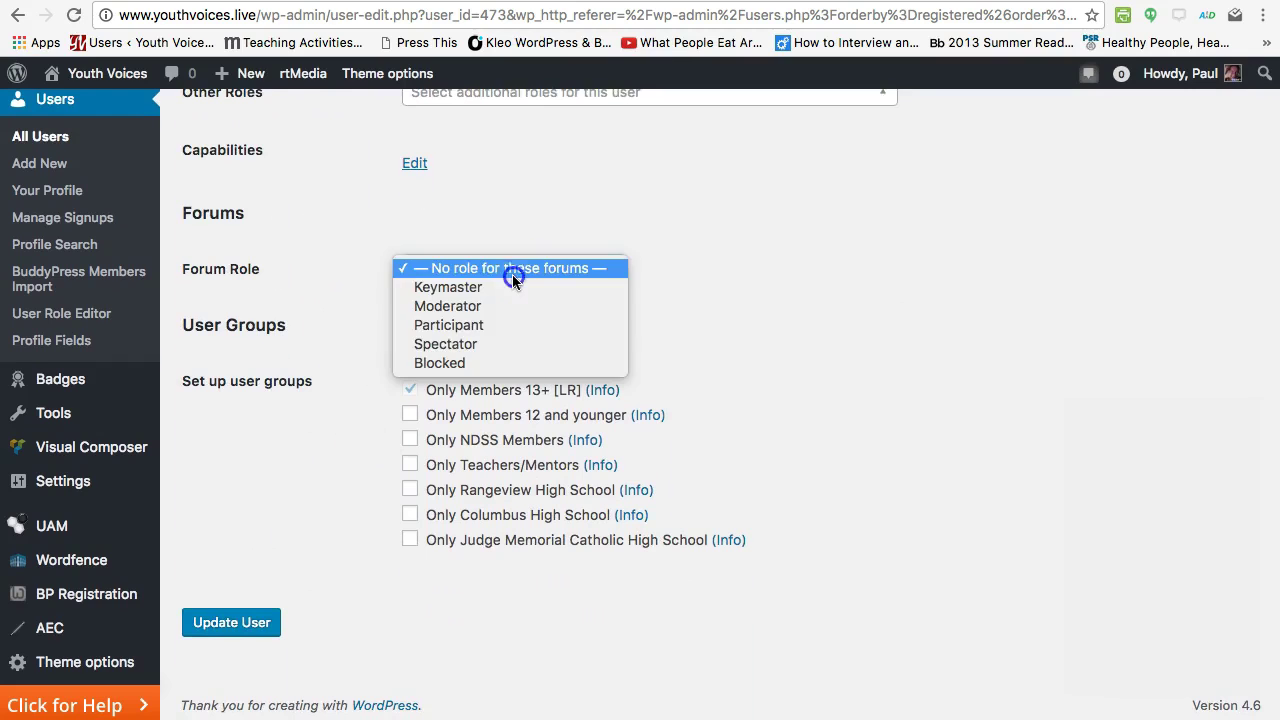
left_click(498, 325)
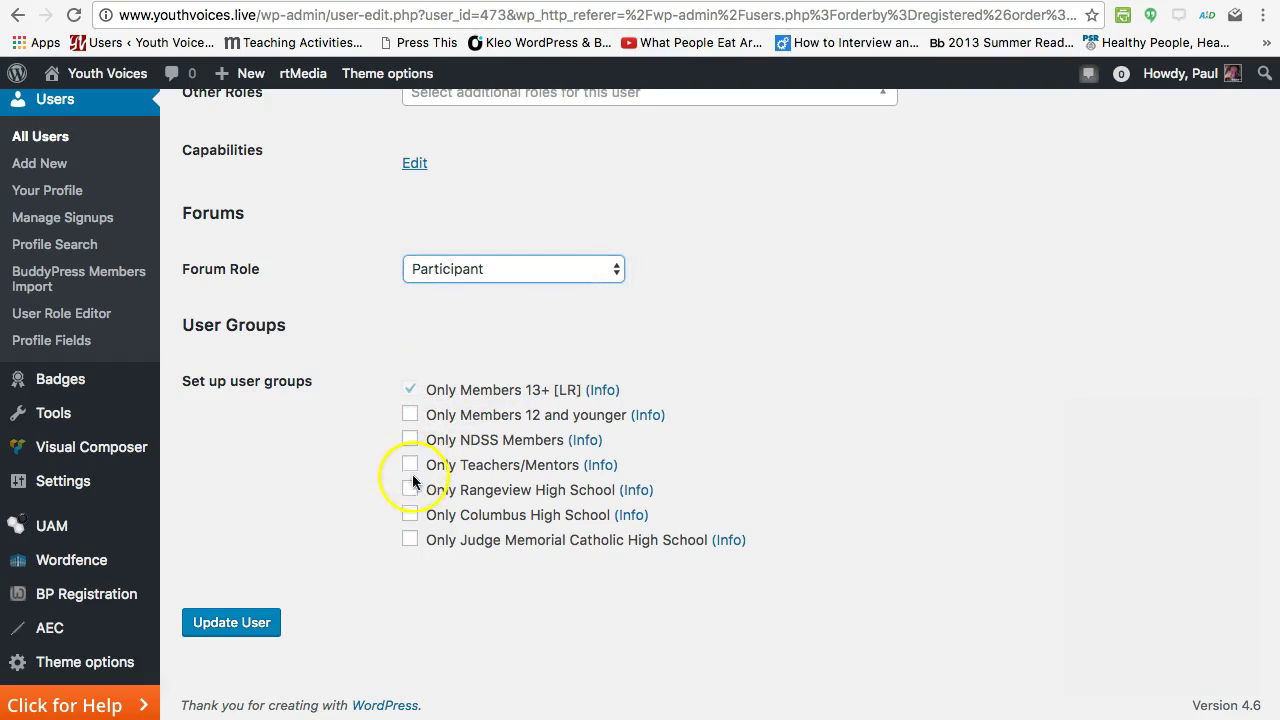
left_click(410, 516)
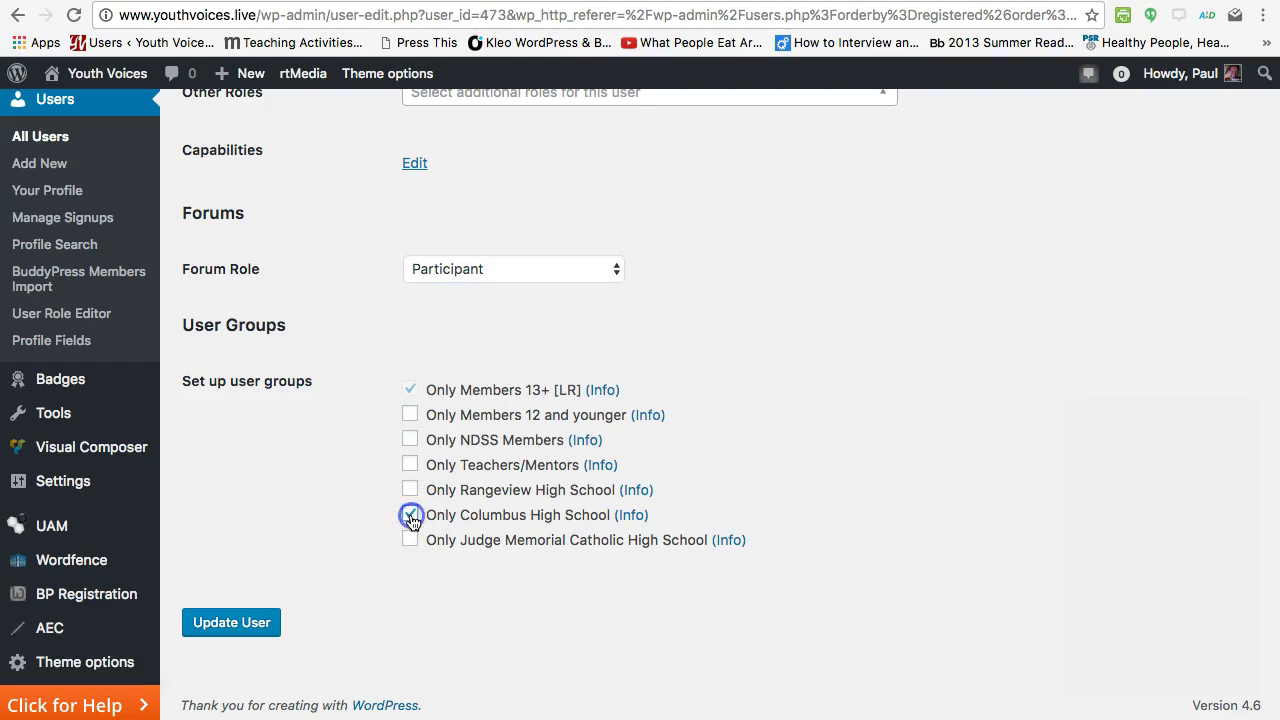
left_click(246, 626)
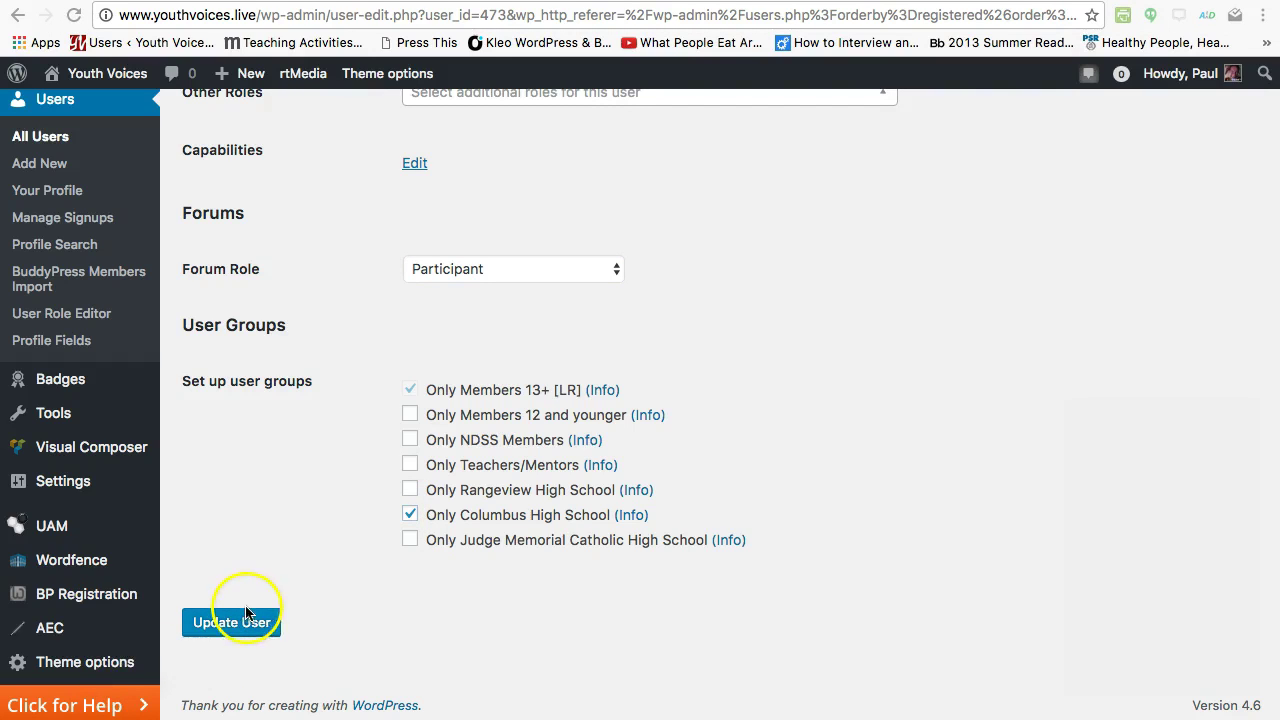
left_click(247, 627)
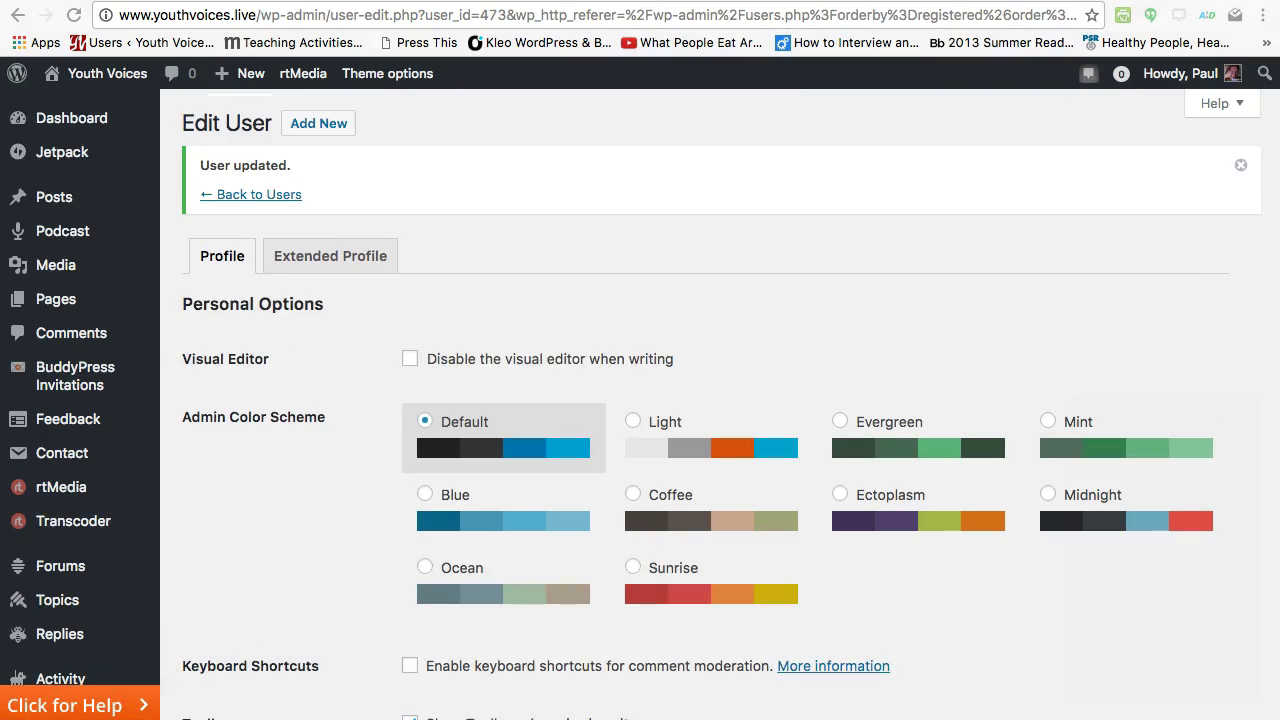
Step: After the 'User updated.' notice, go to Badges > Assignments
scroll(95, 615, "down", 5)
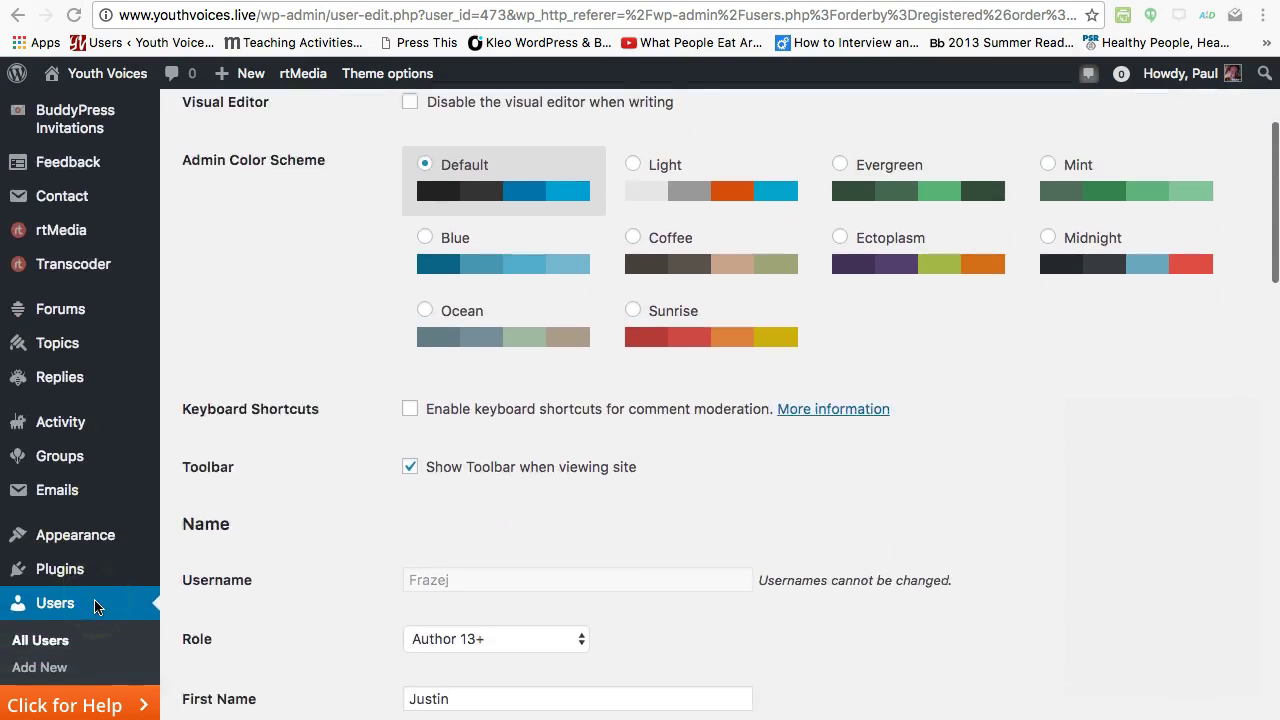
scroll(95, 607, "down", 5)
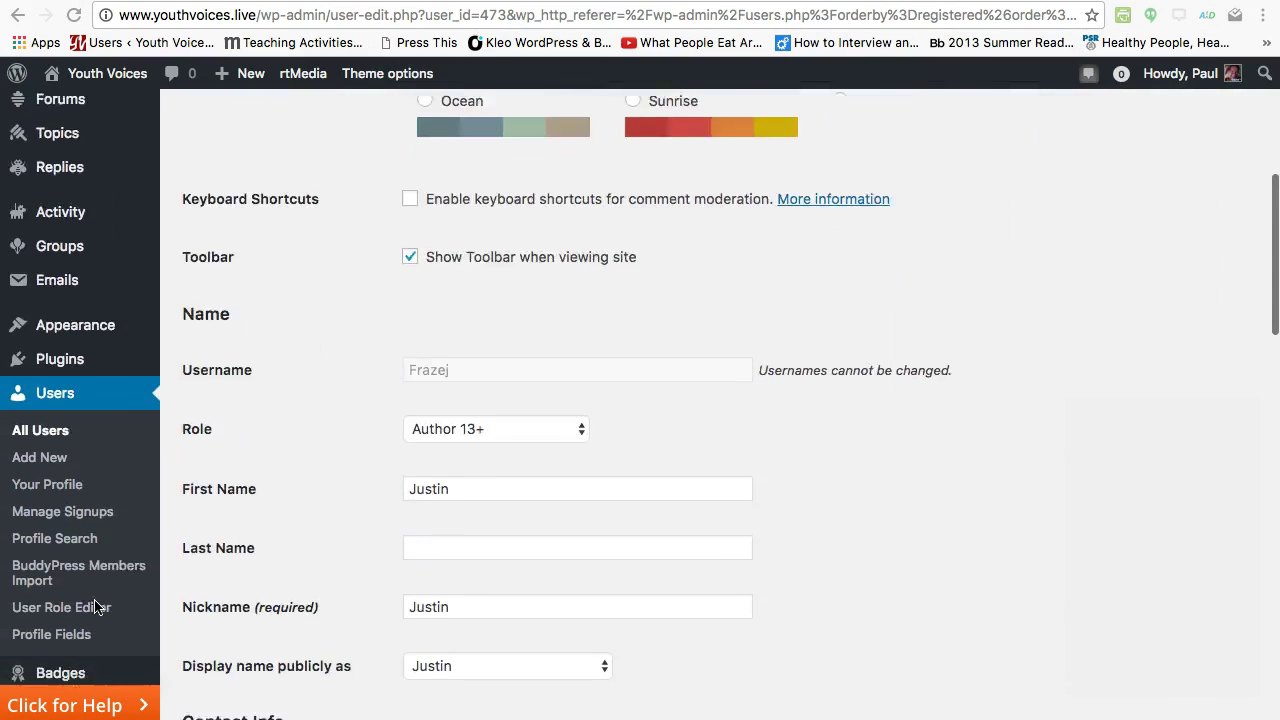
scroll(60, 505, "down", 2)
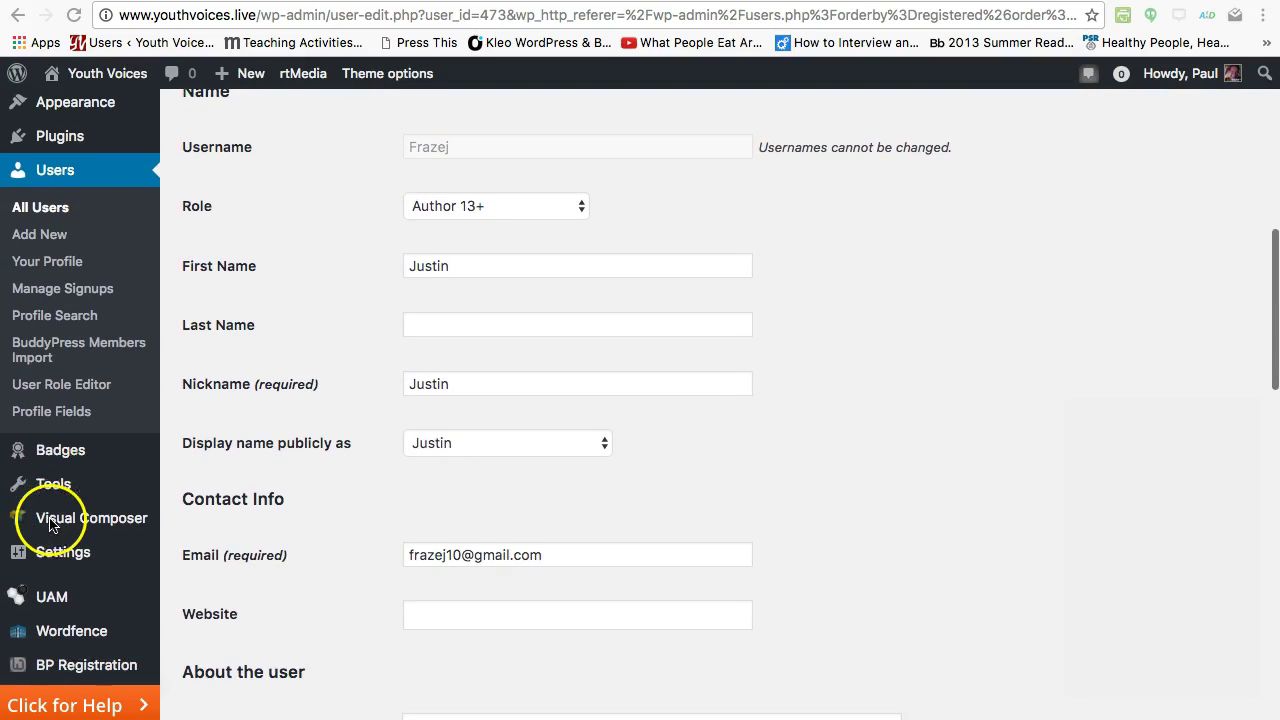
left_click(50, 457)
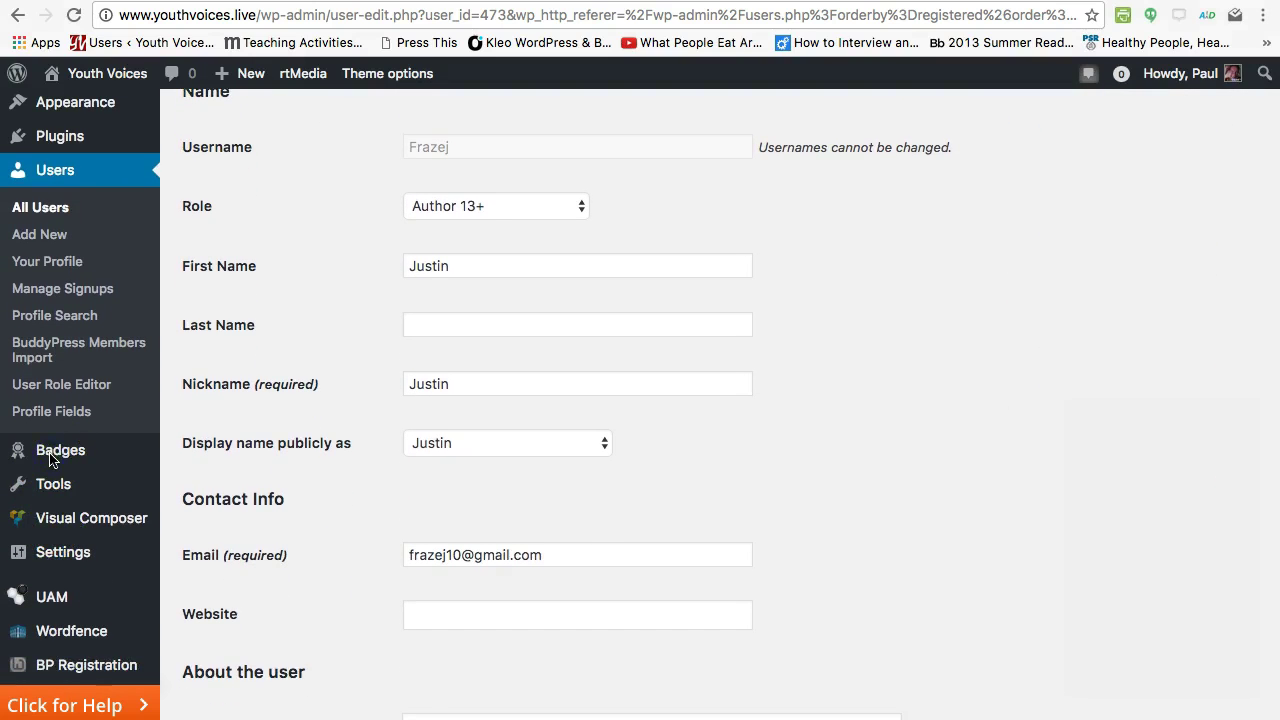
mouse_move(50, 457)
left_click(212, 565)
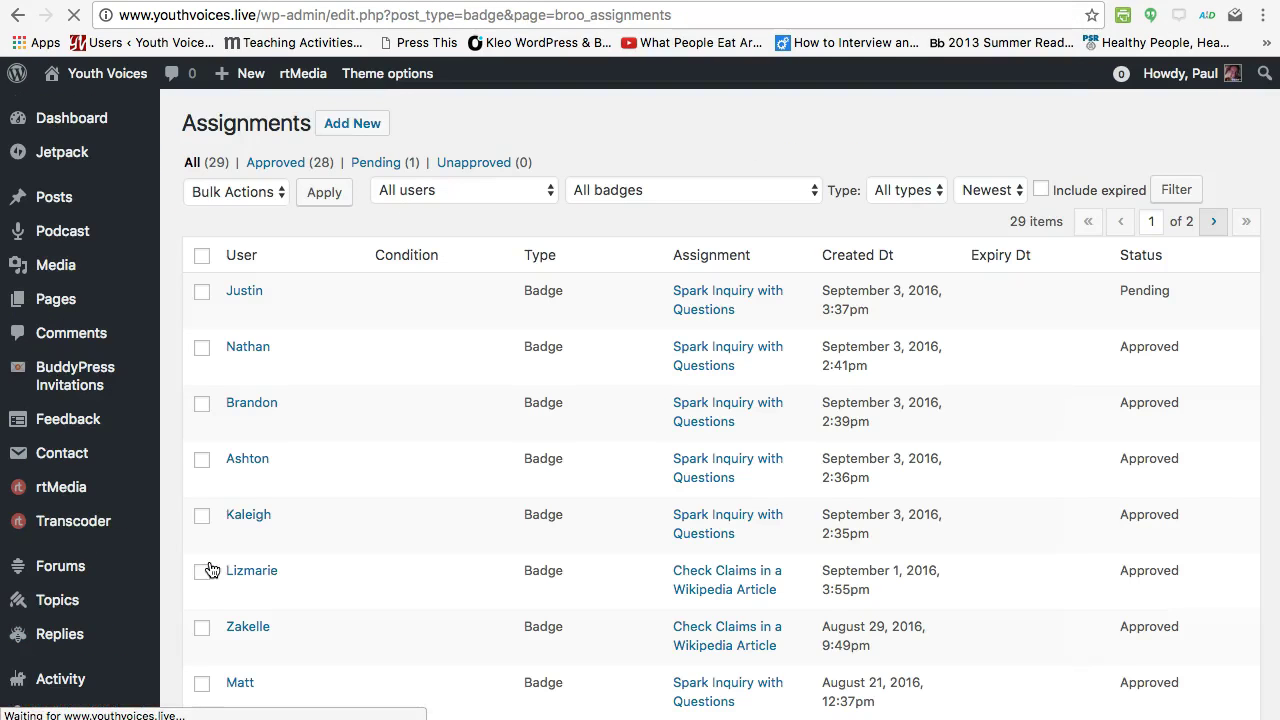
Step: Approve the student's pending 'Spark Inquiry with Questions' assignment and check that all show Approved
left_click(445, 415)
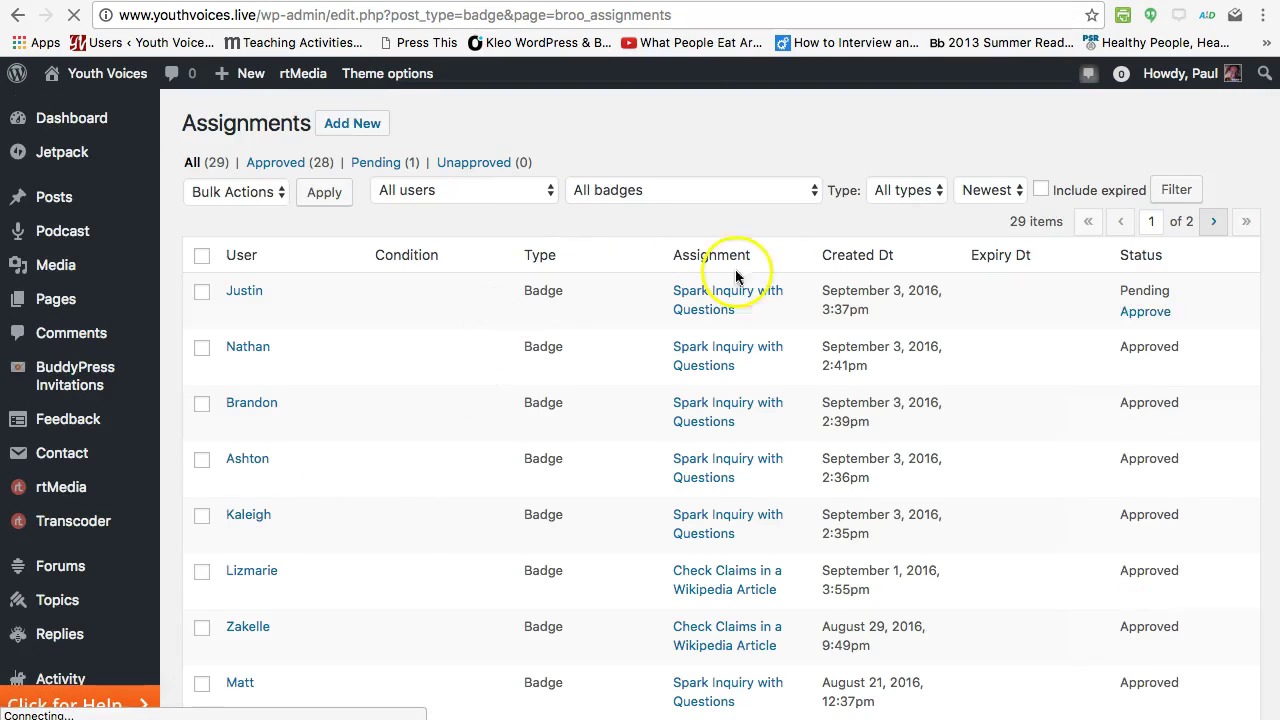
left_click(1146, 313)
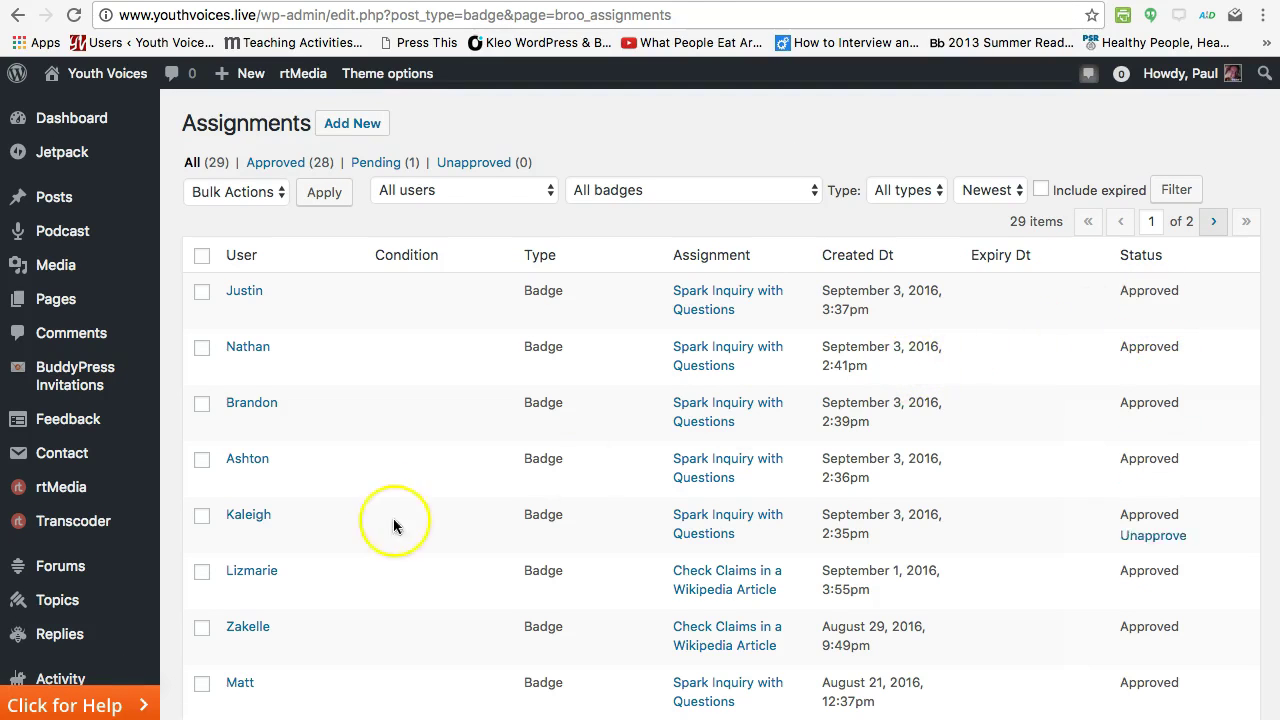
scroll(700, 348, "down", 3)
scroll(700, 348, "down", 10)
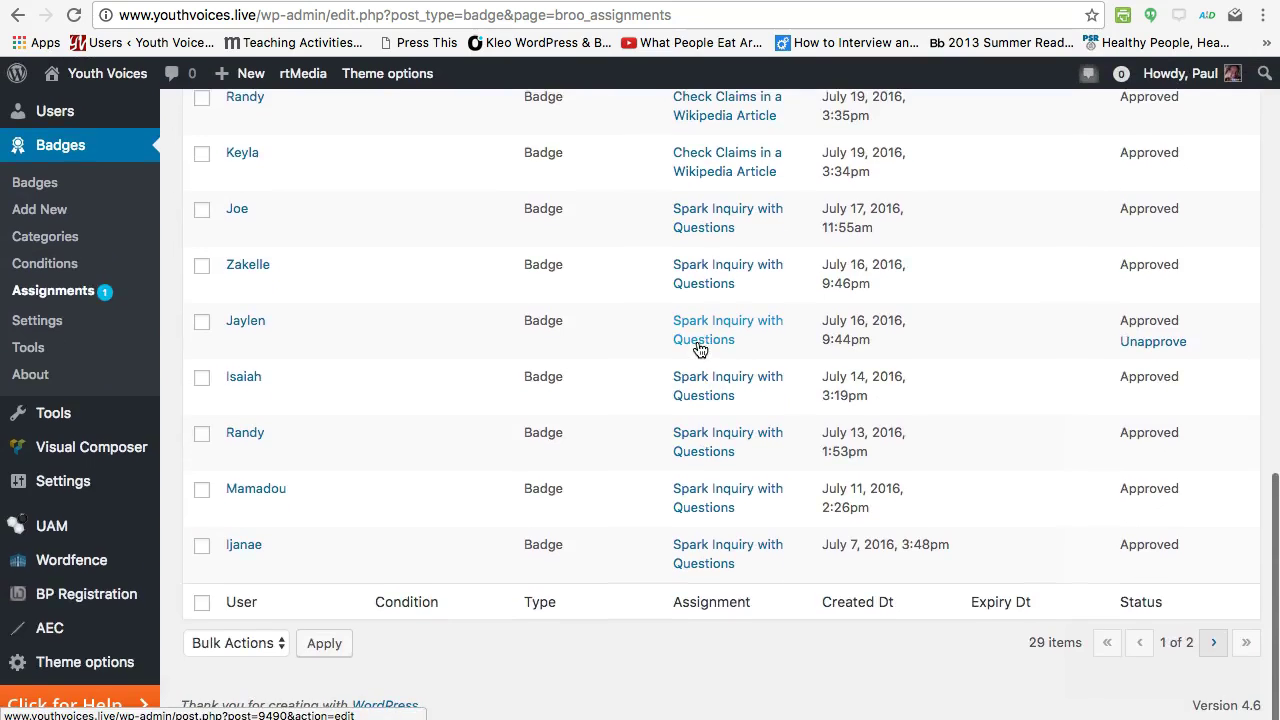
scroll(700, 348, "up", 4)
scroll(700, 348, "up", 8)
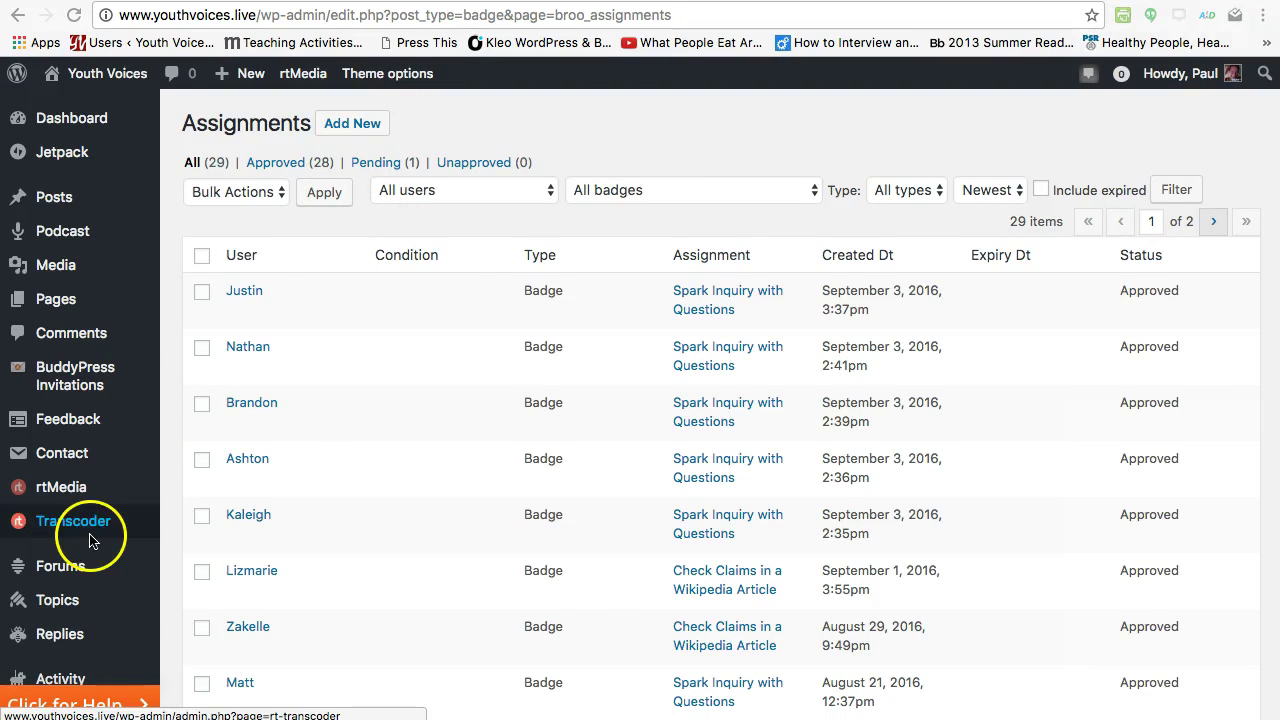
scroll(63, 540, "down", 5)
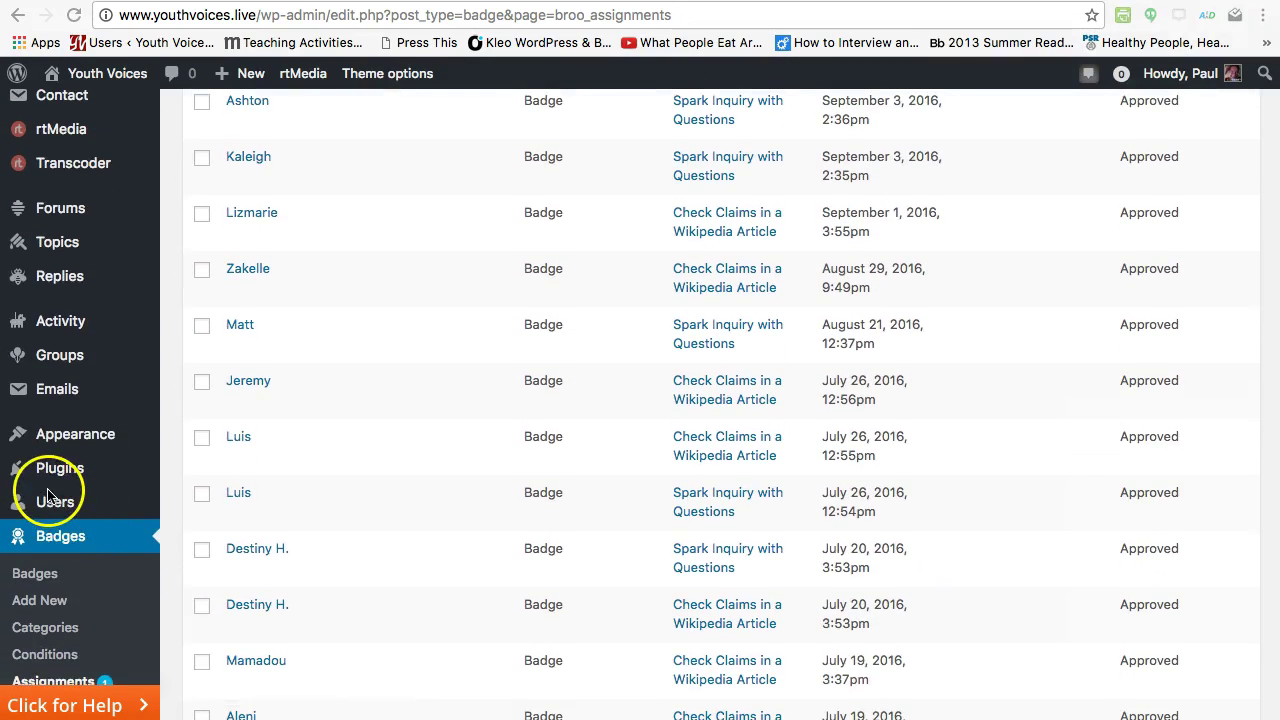
Step: Re-sort All Users by Registered and verify the student shows Participant, the badge and Only Columbus High School
left_click(55, 506)
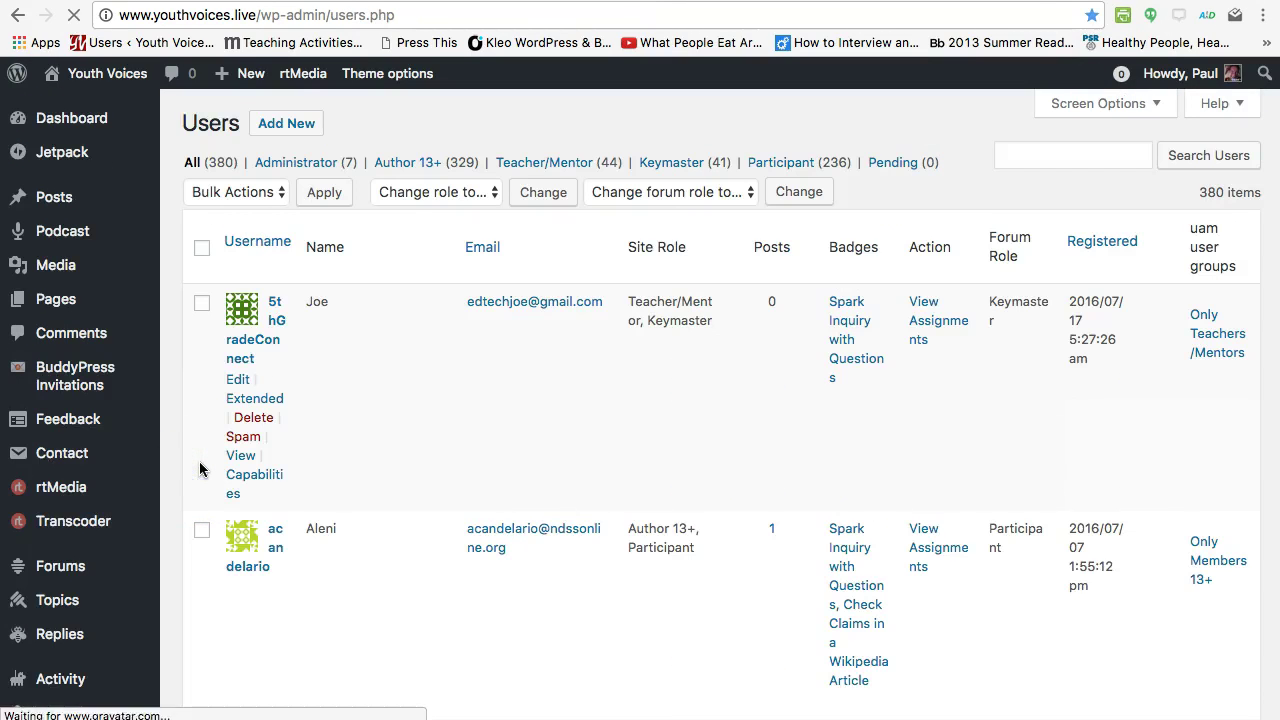
left_click(1088, 243)
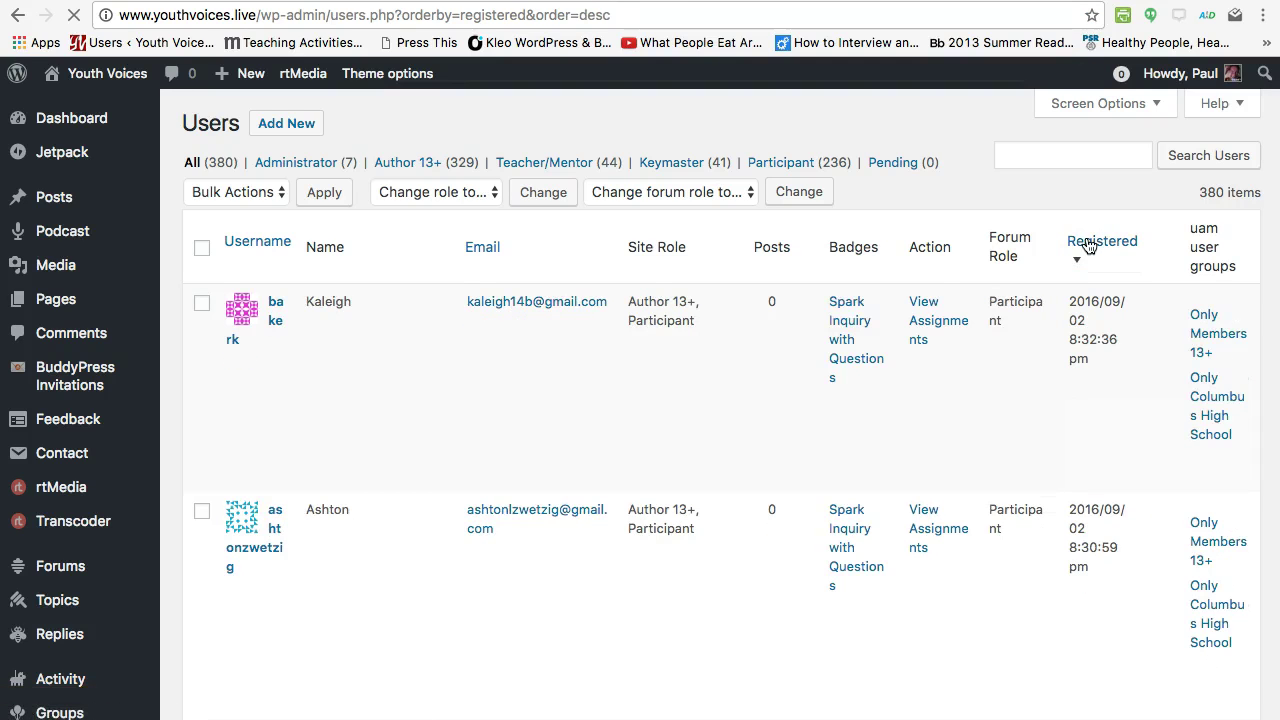
scroll(757, 390, "down", 5)
scroll(757, 390, "down", 8)
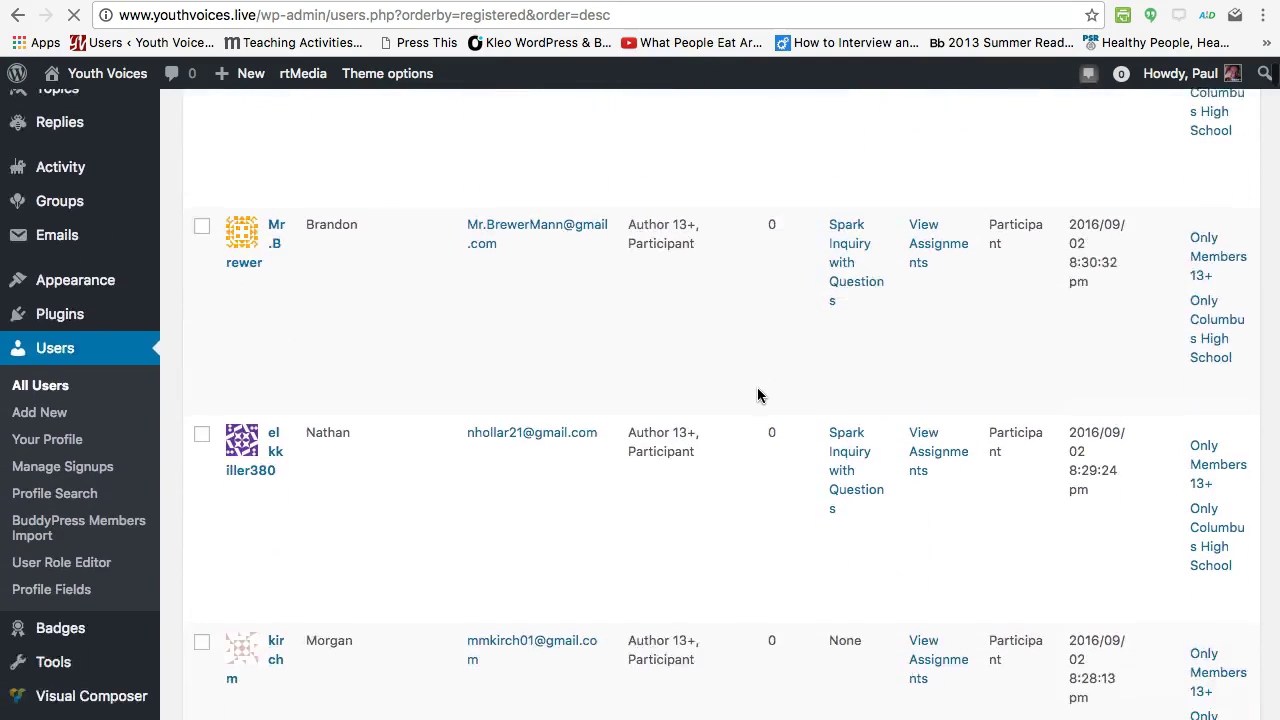
scroll(758, 396, "down", 1)
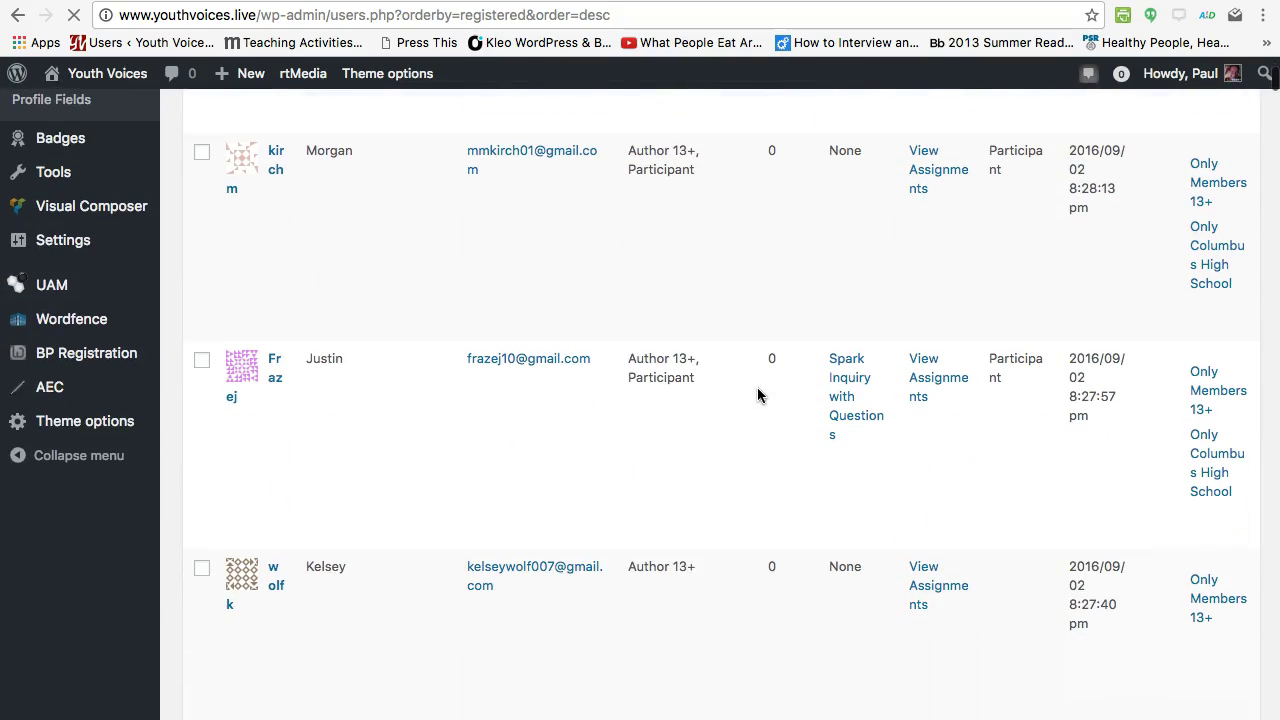
scroll(760, 460, "down", 2)
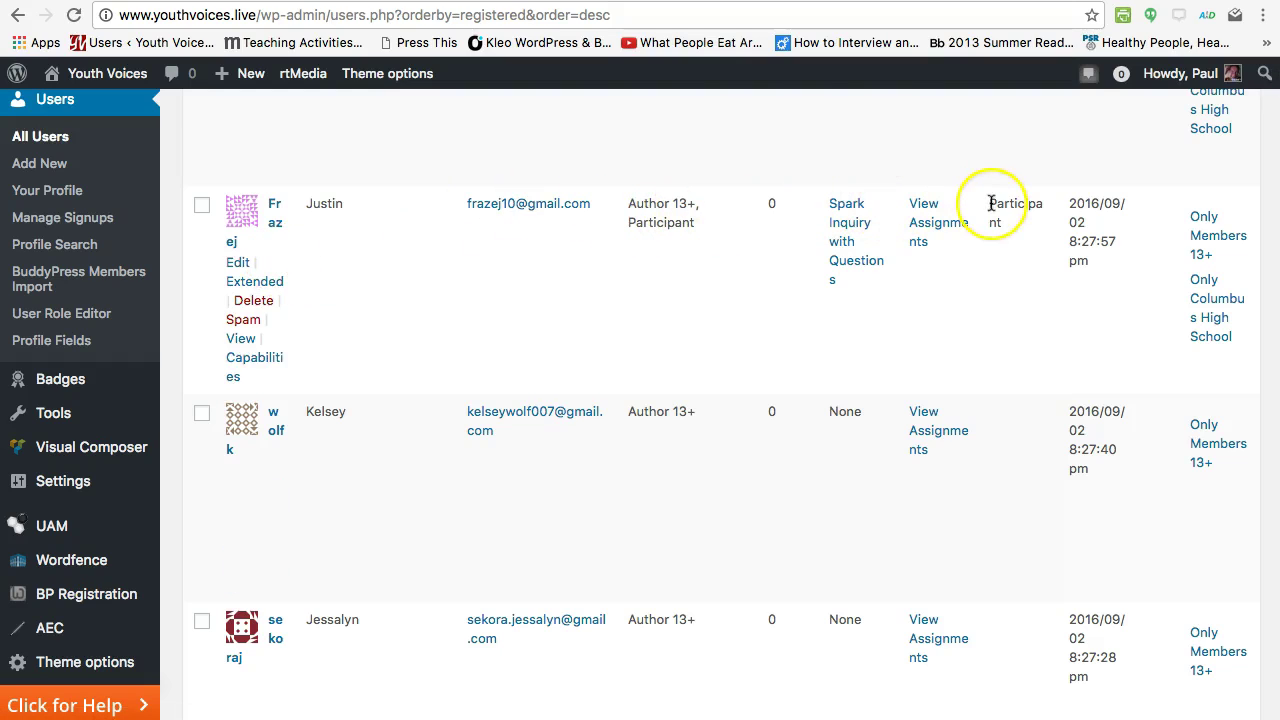
mouse_move(1215, 245)
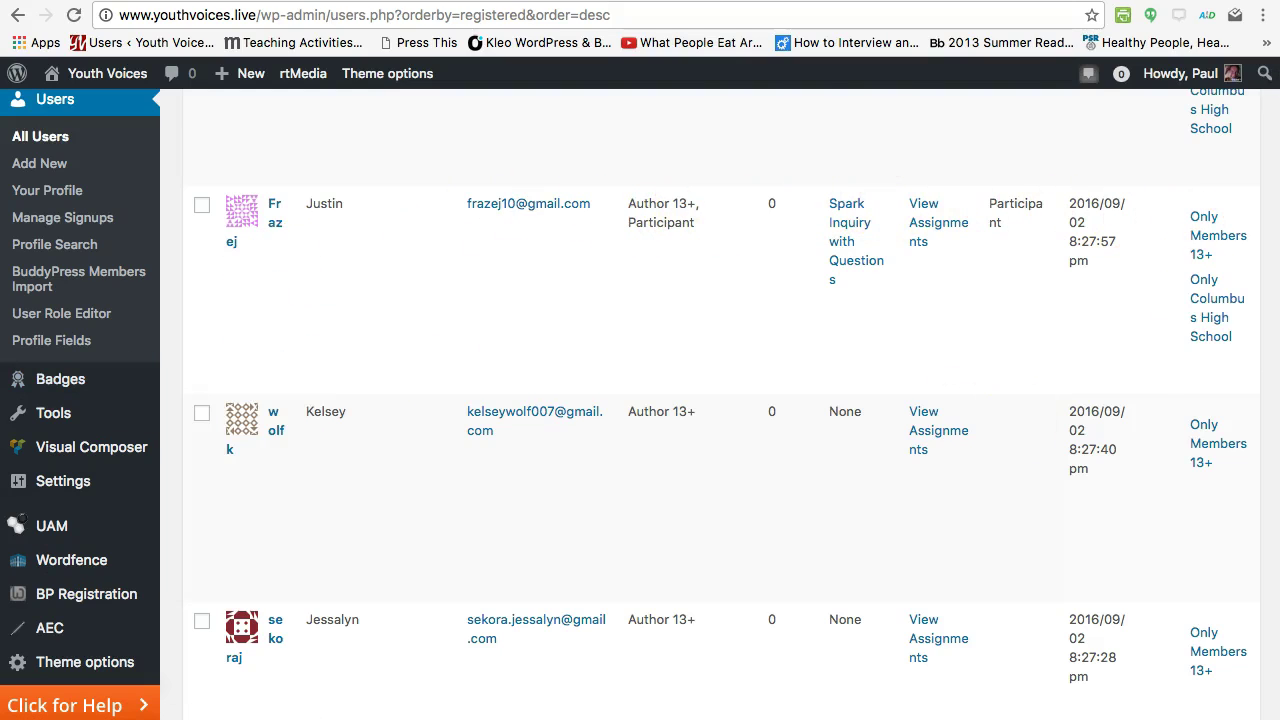
Step: Open the next new student's Extended profile
scroll(311, 391, "down", 3)
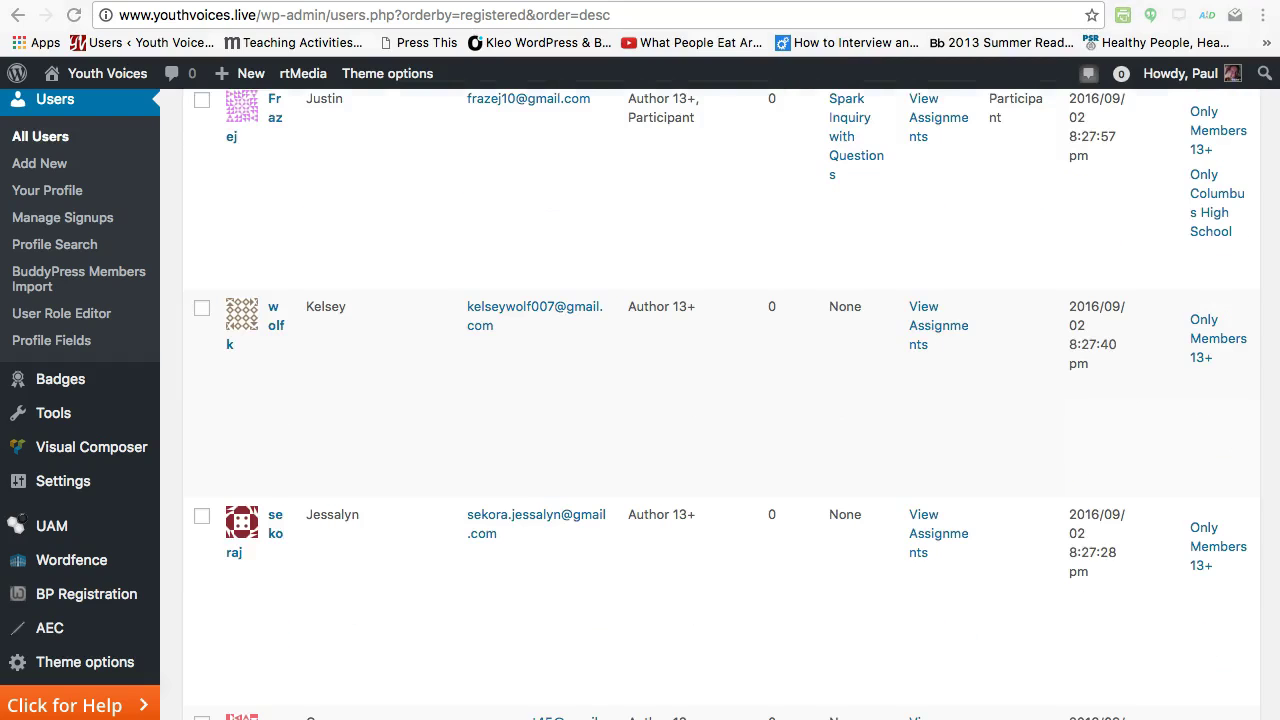
scroll(311, 391, "down", 1)
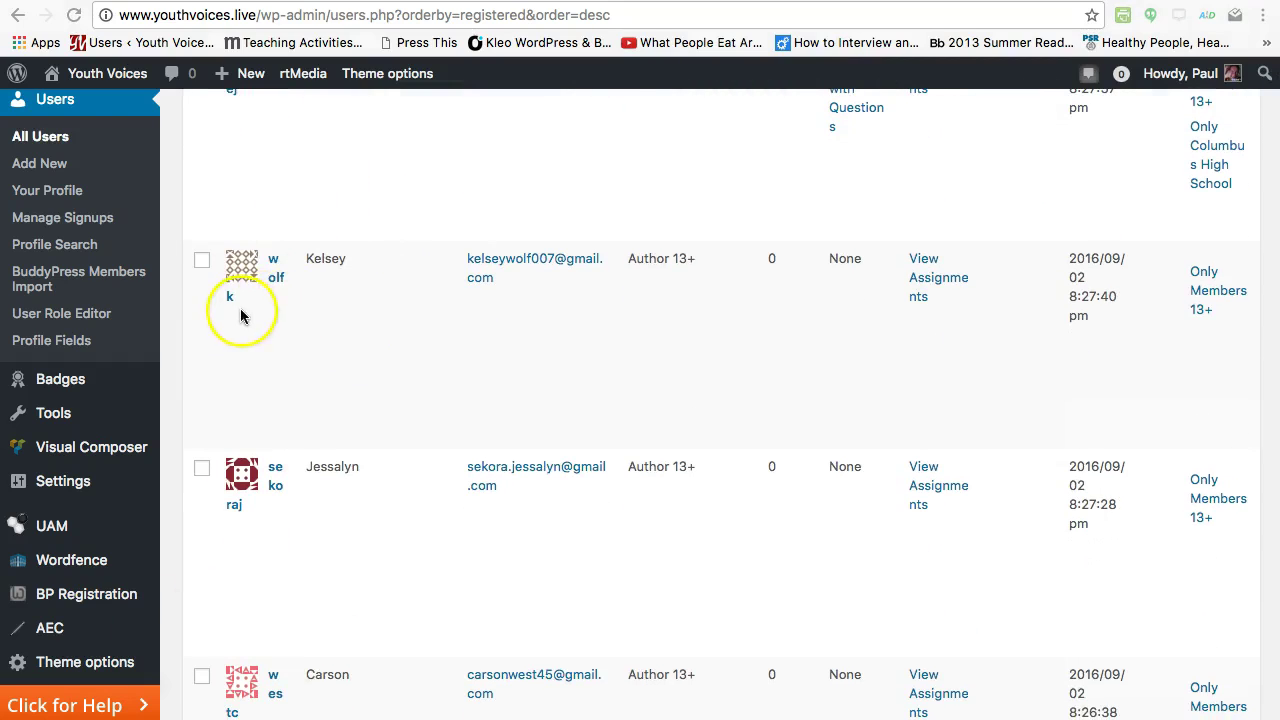
left_click(290, 295)
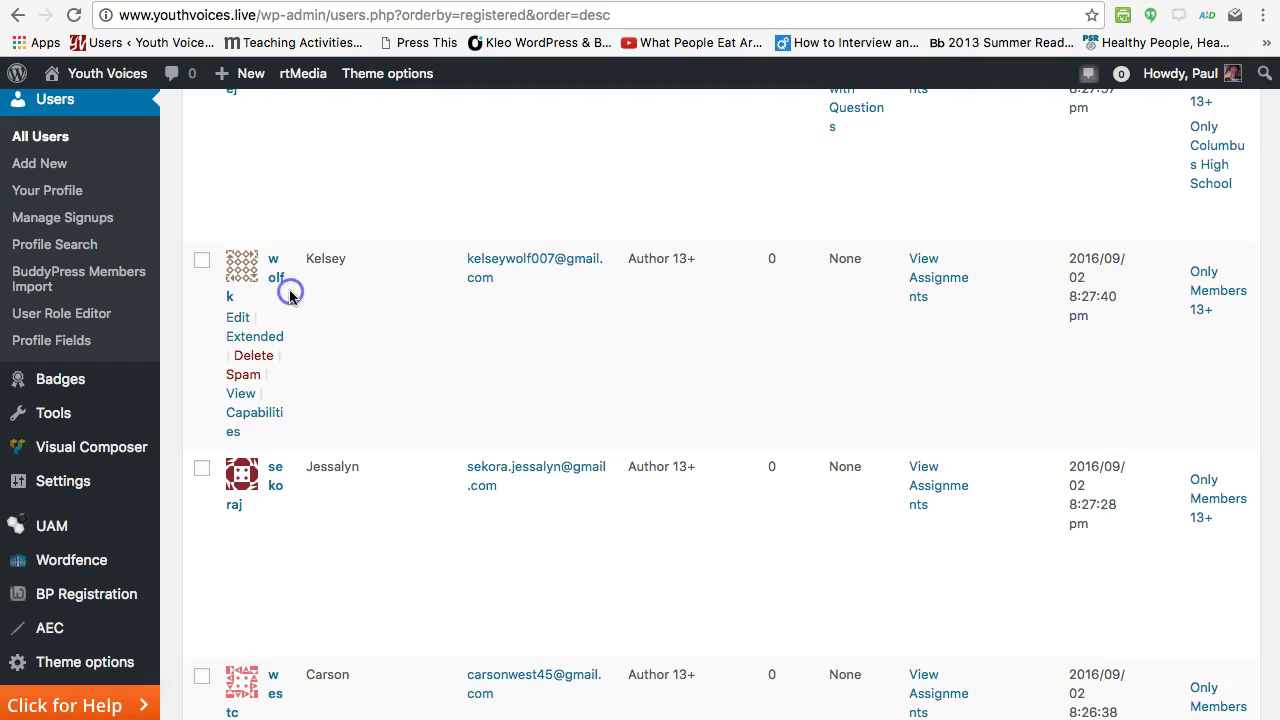
left_click(254, 337)
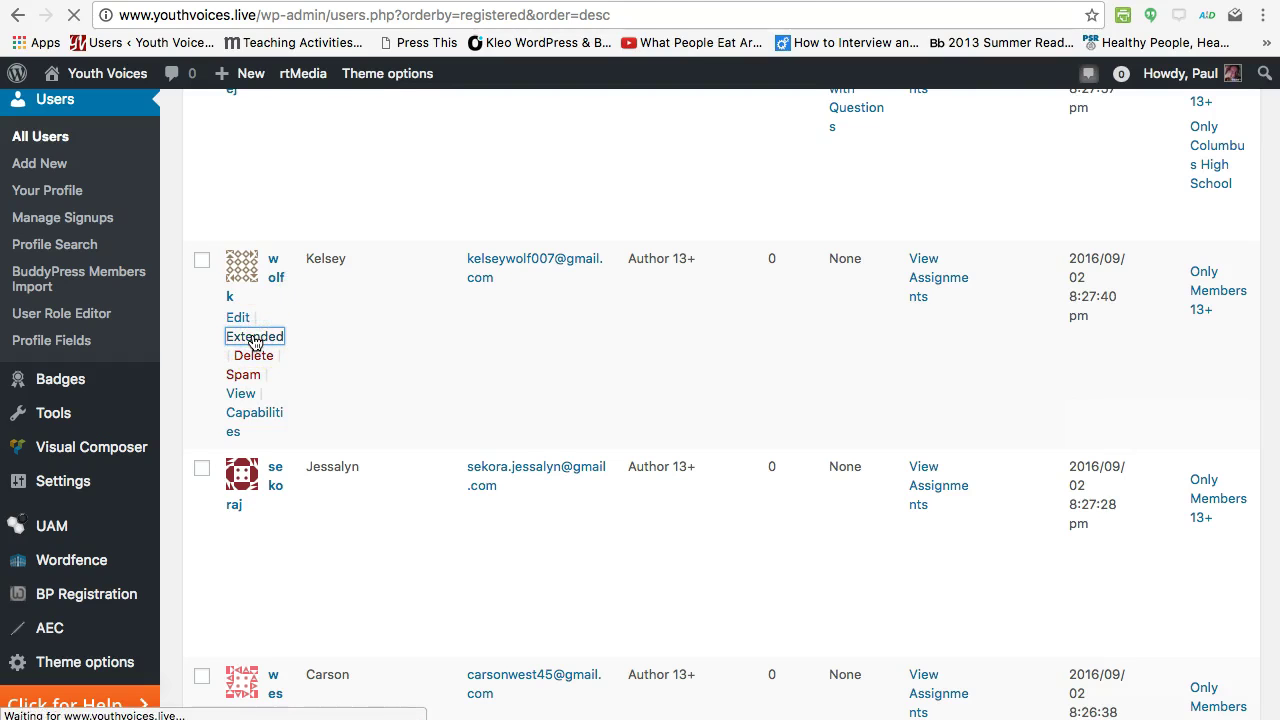